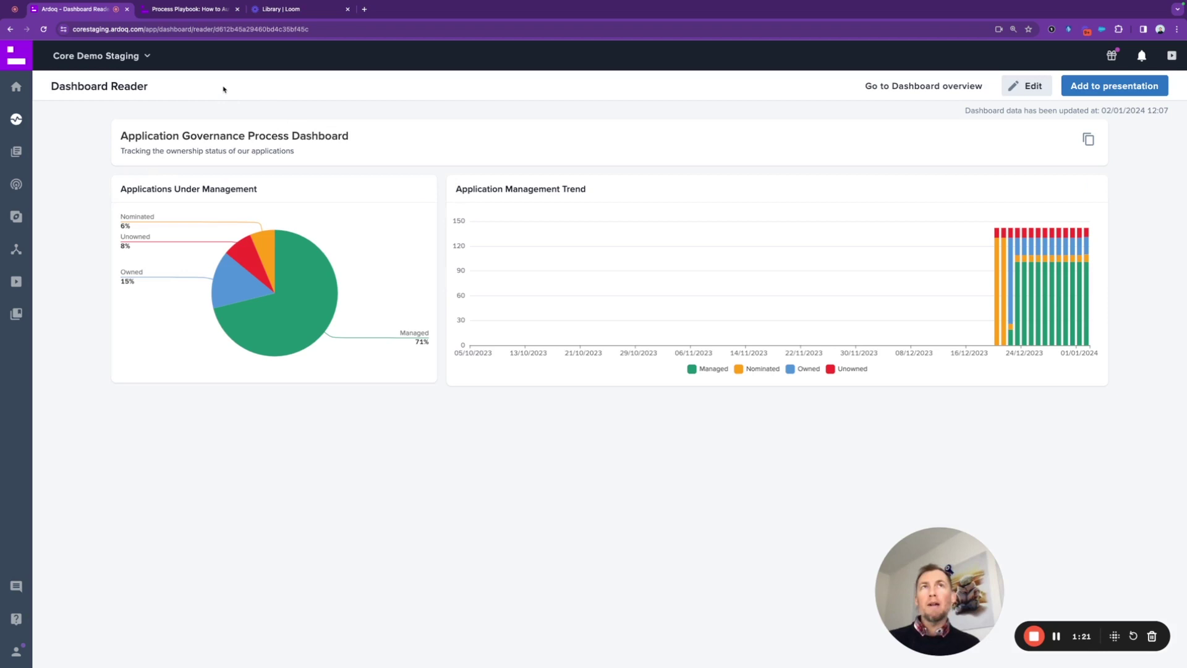
Step: Show Figure 10, the agile domain teams ownership process, in the application ownership playbook article
click(180, 10)
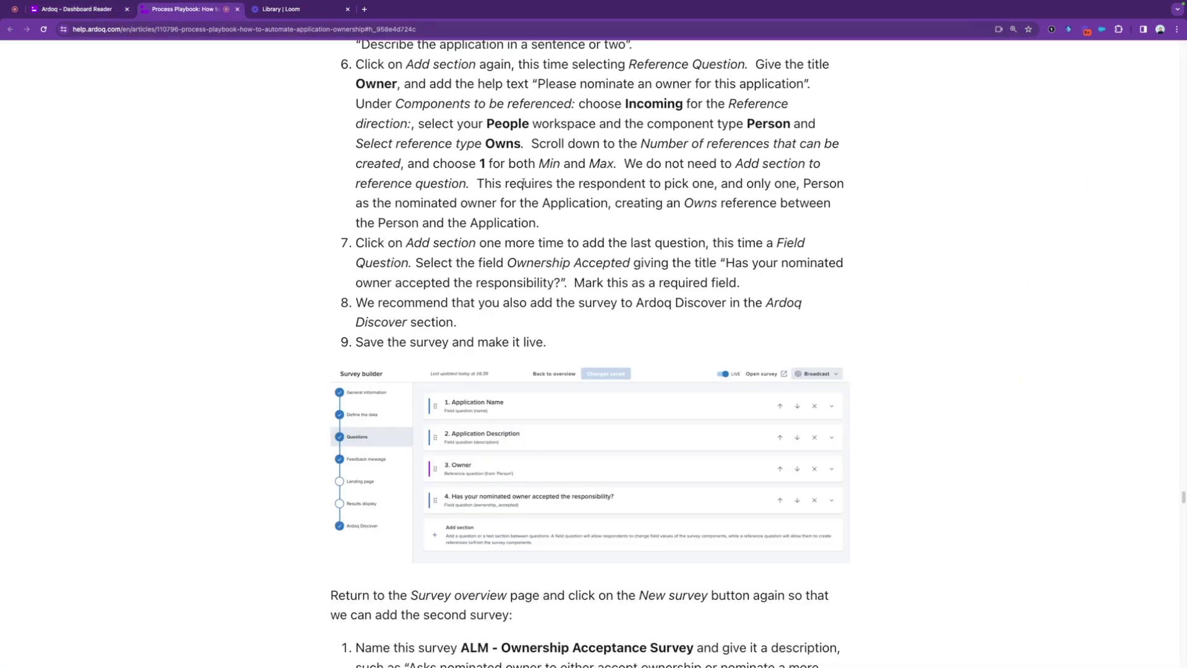
scroll(626, 259, up, 15)
scroll(626, 258, up, 20)
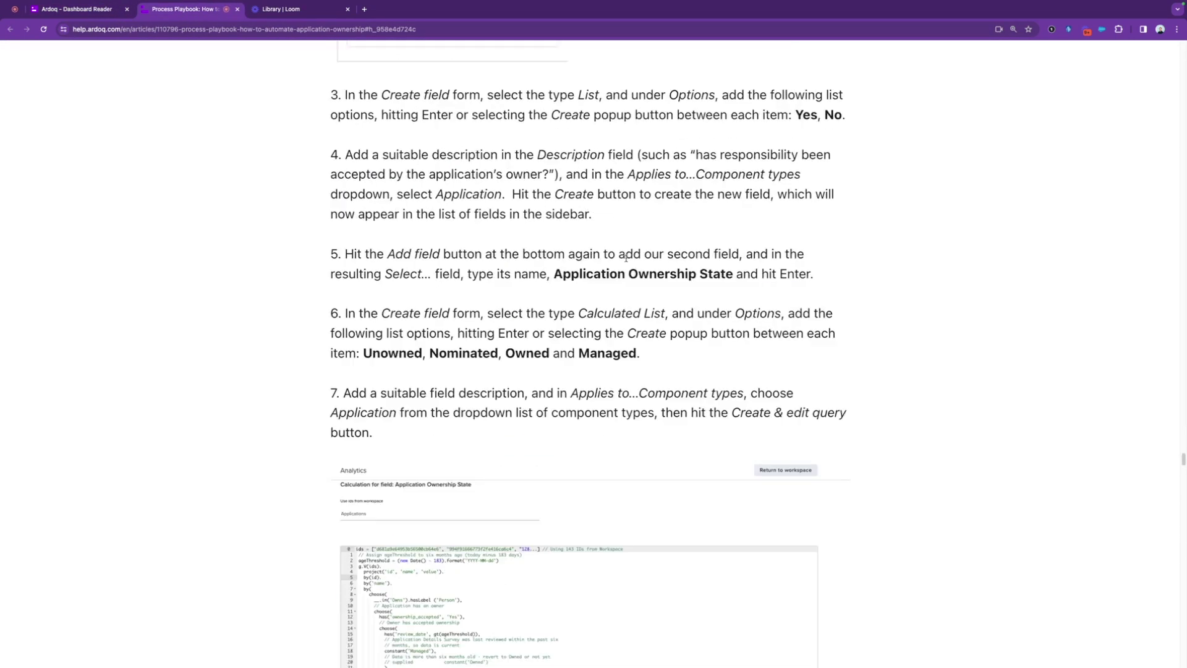
scroll(626, 258, up, 20)
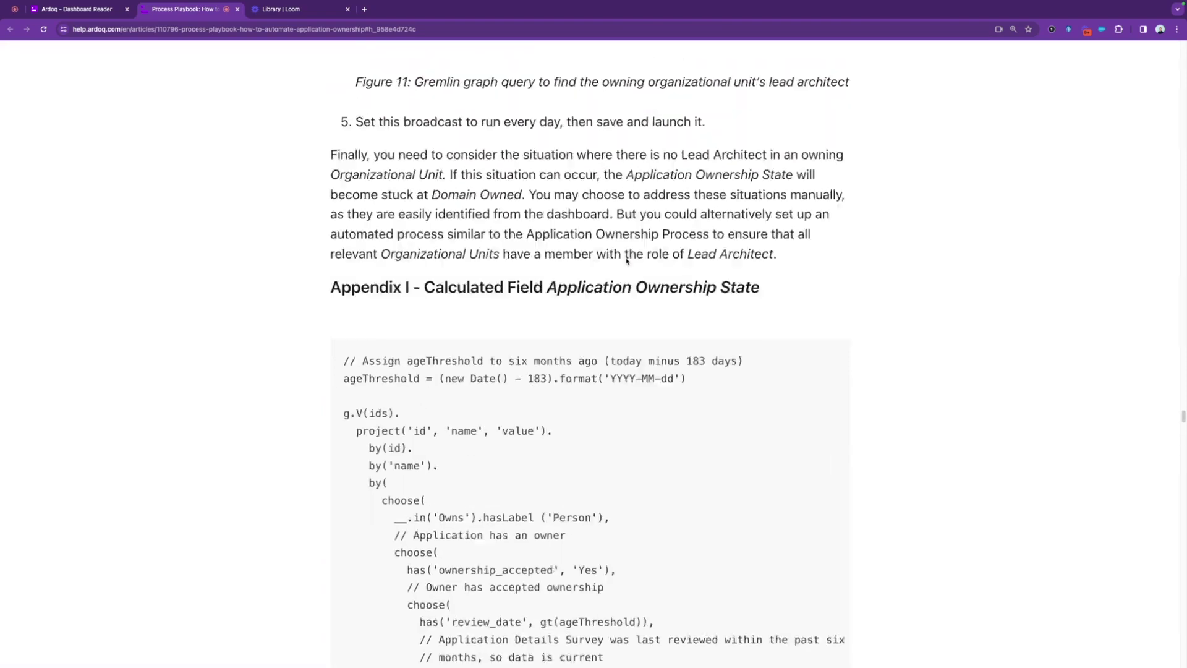
scroll(626, 258, up, 10)
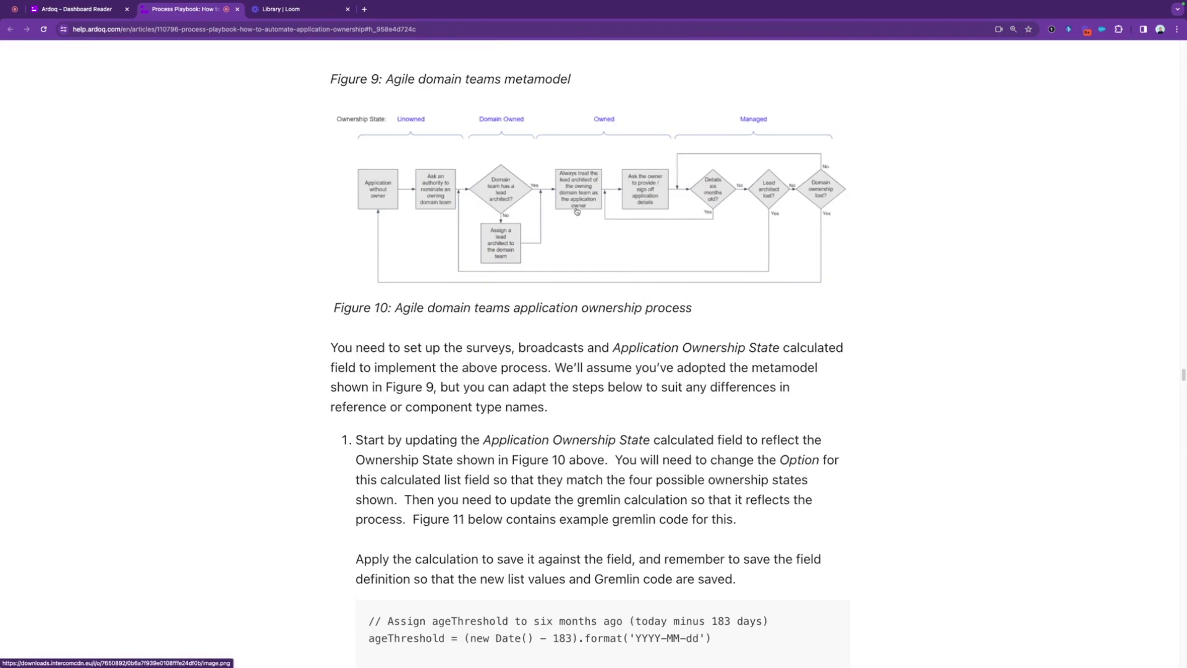
Step: Return to the Application Governance Process Dashboard (101 of 142 applications managed) and reveal the Surveys shortcuts
click(77, 11)
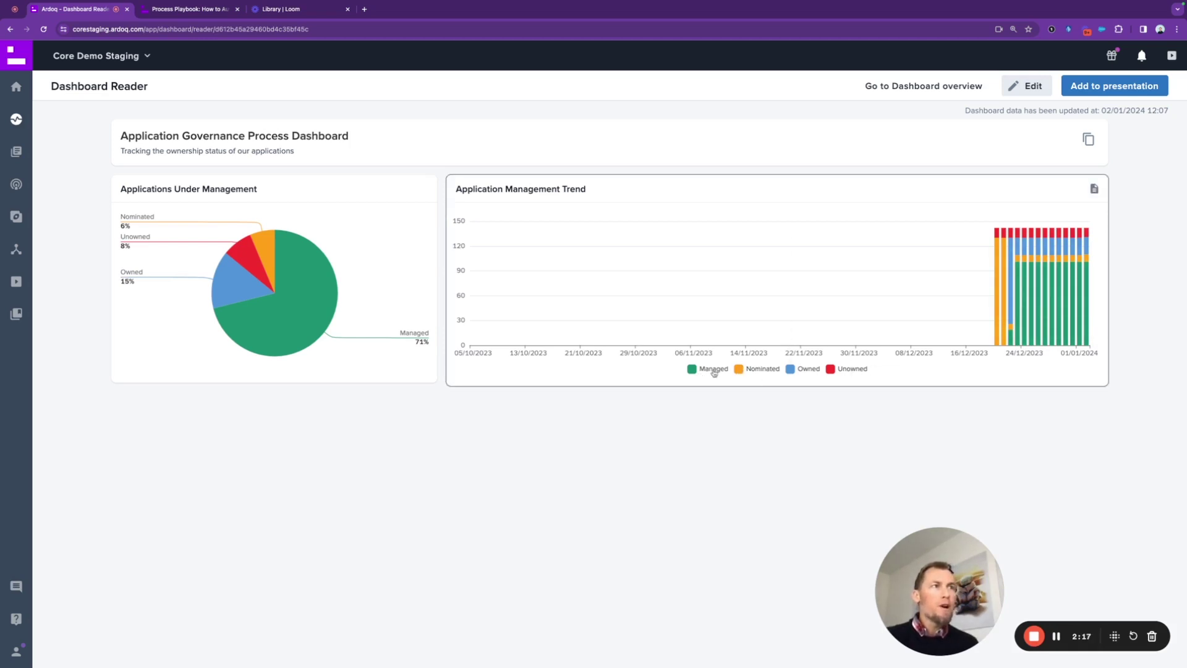
mouse_move(287, 343)
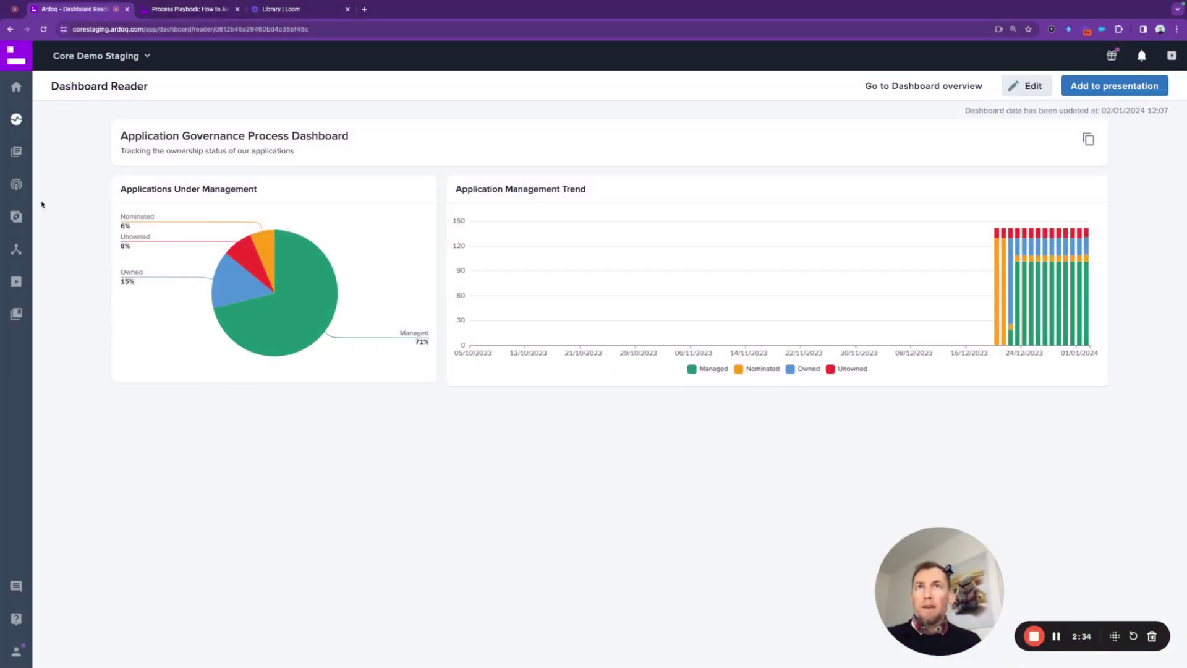
mouse_move(15, 153)
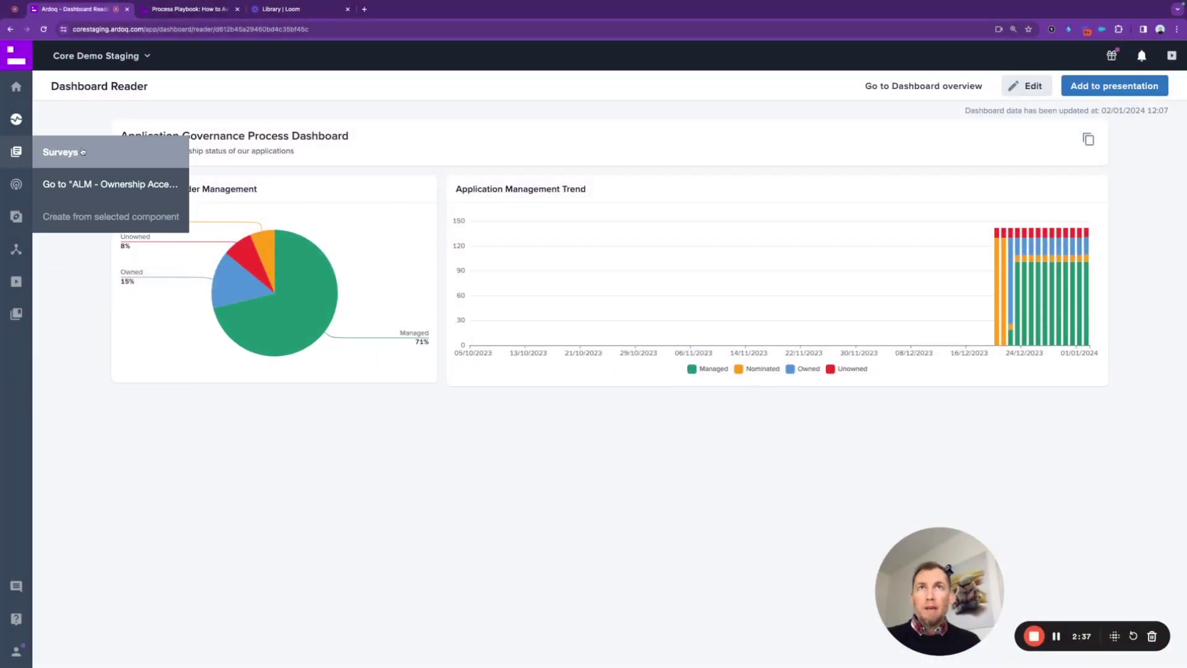
Step: Open the ALM - Ownership Acceptance Survey's data definition: Applications workspace, Application component type
click(143, 191)
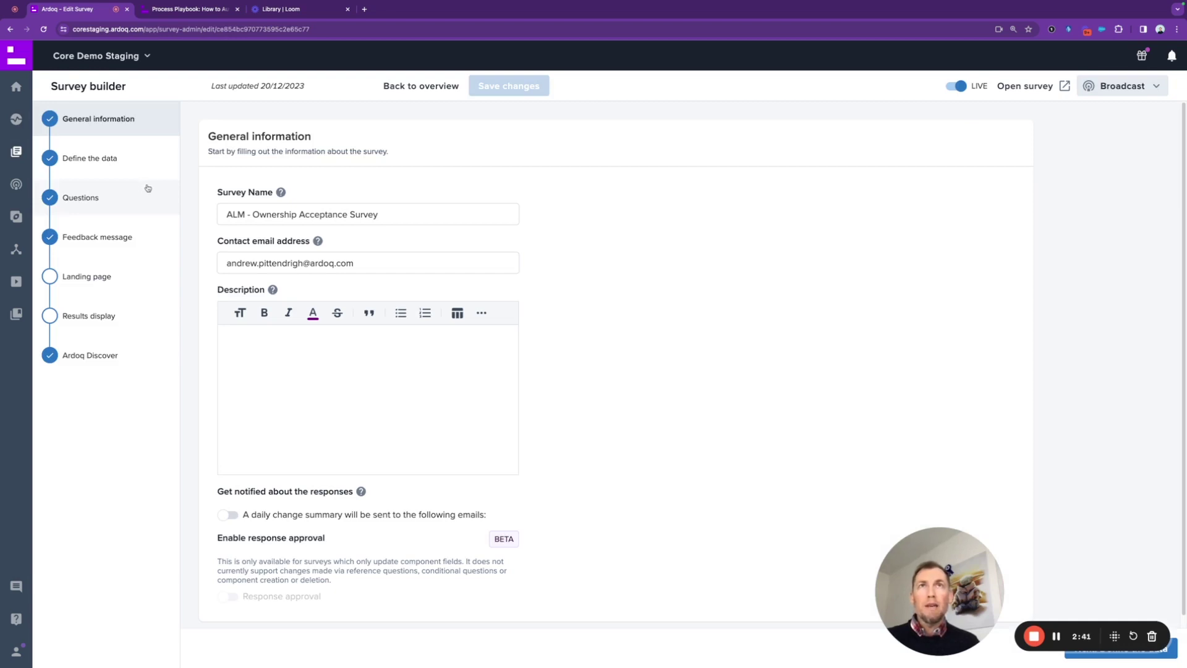
click(249, 215)
text(-)
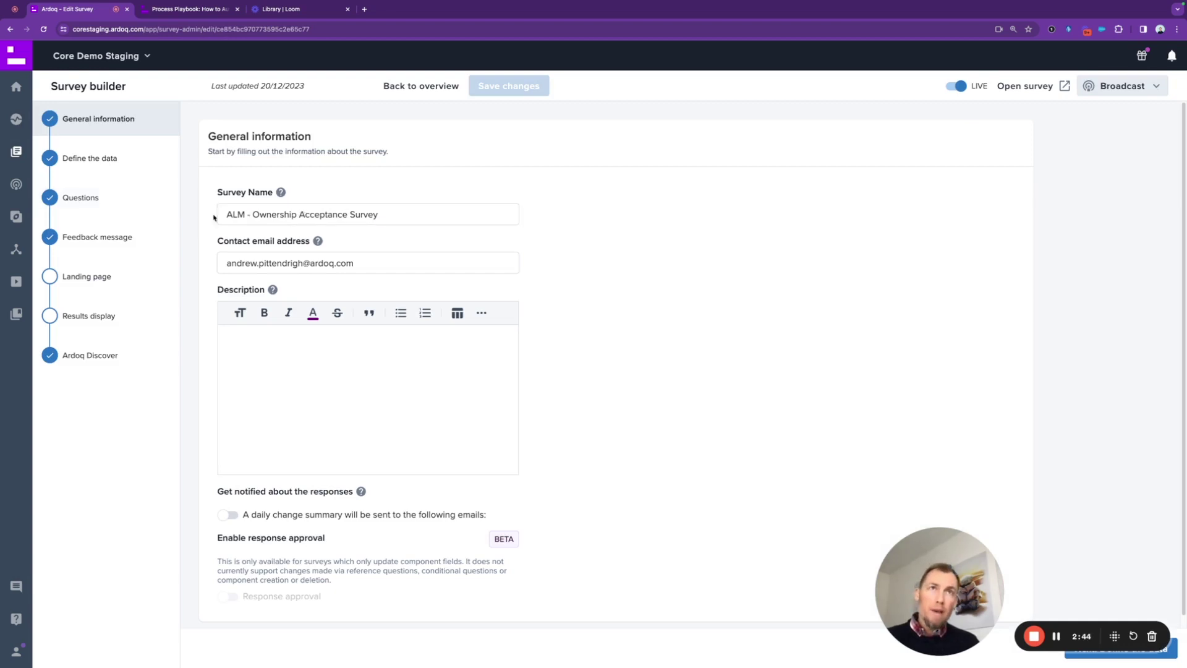
click(129, 164)
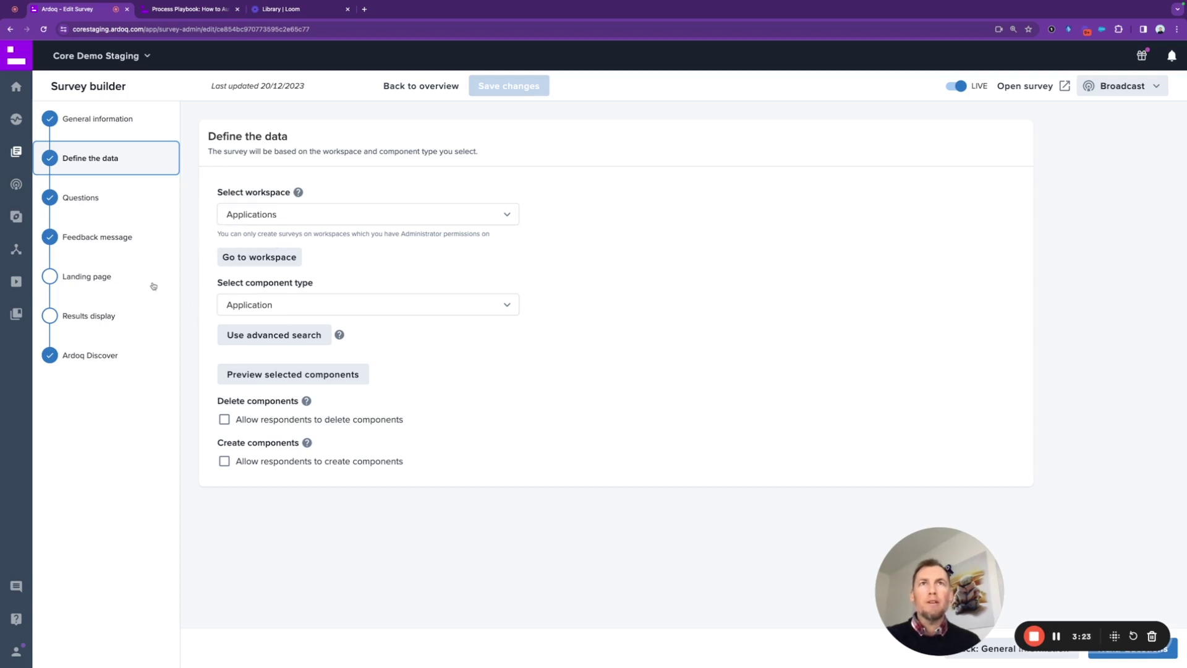
Step: Expand question 2 and its conditional owner-nomination question referencing People components in the Incoming direction
click(88, 196)
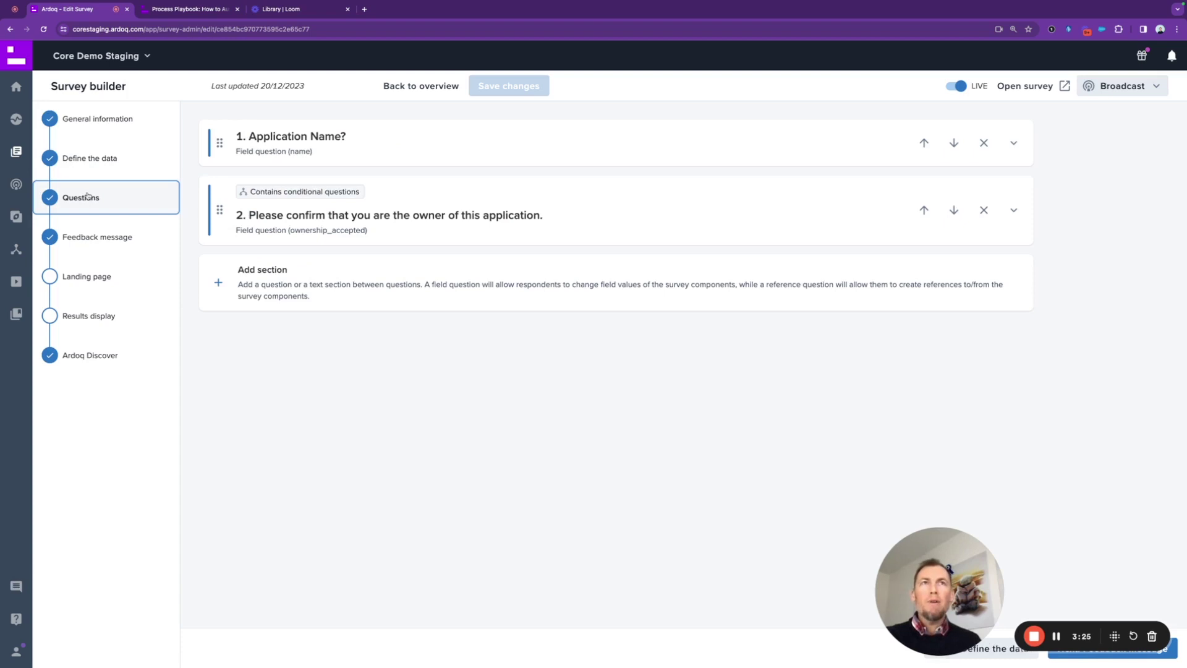
click(432, 227)
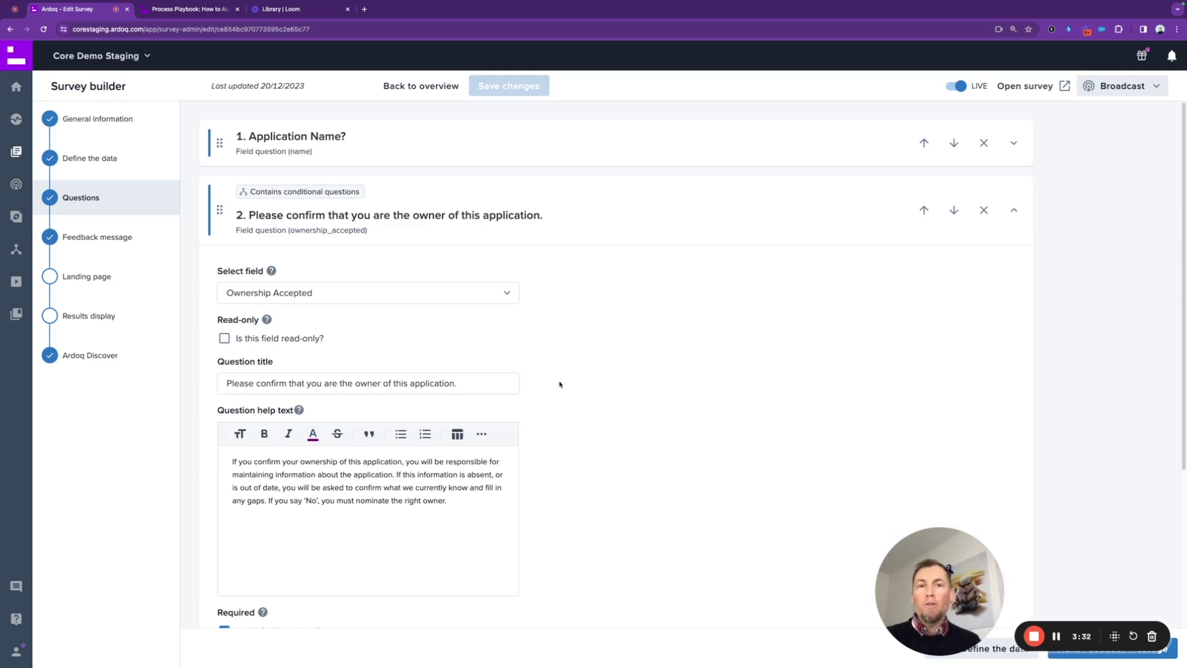
scroll(572, 376, down, 4)
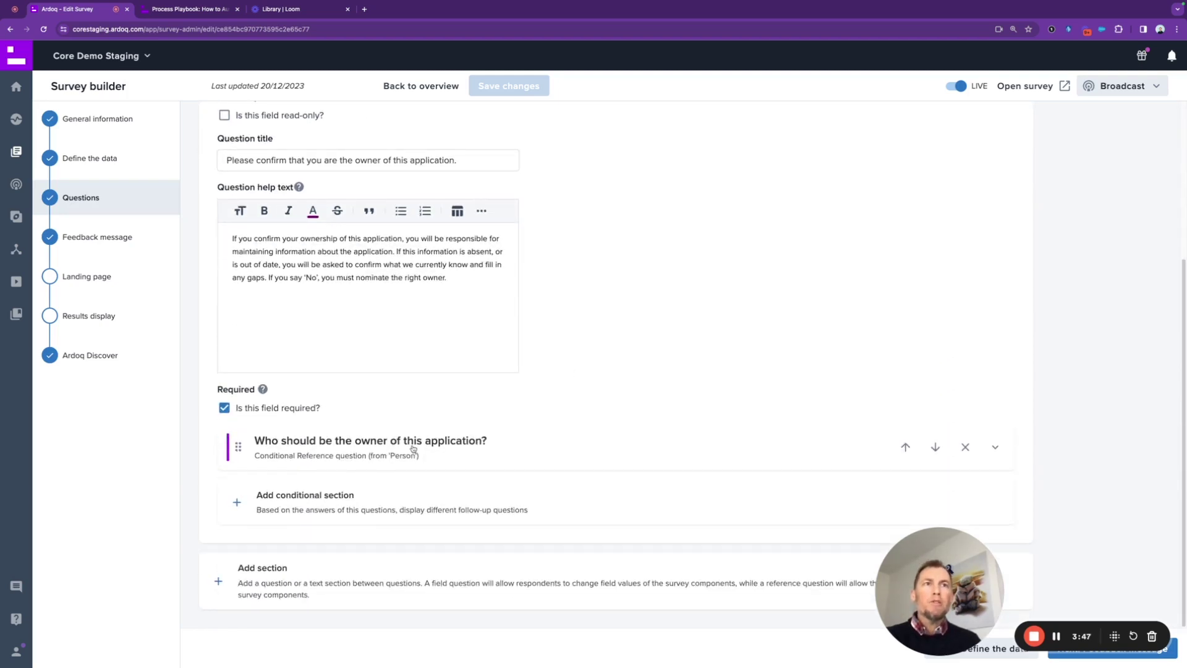
click(413, 445)
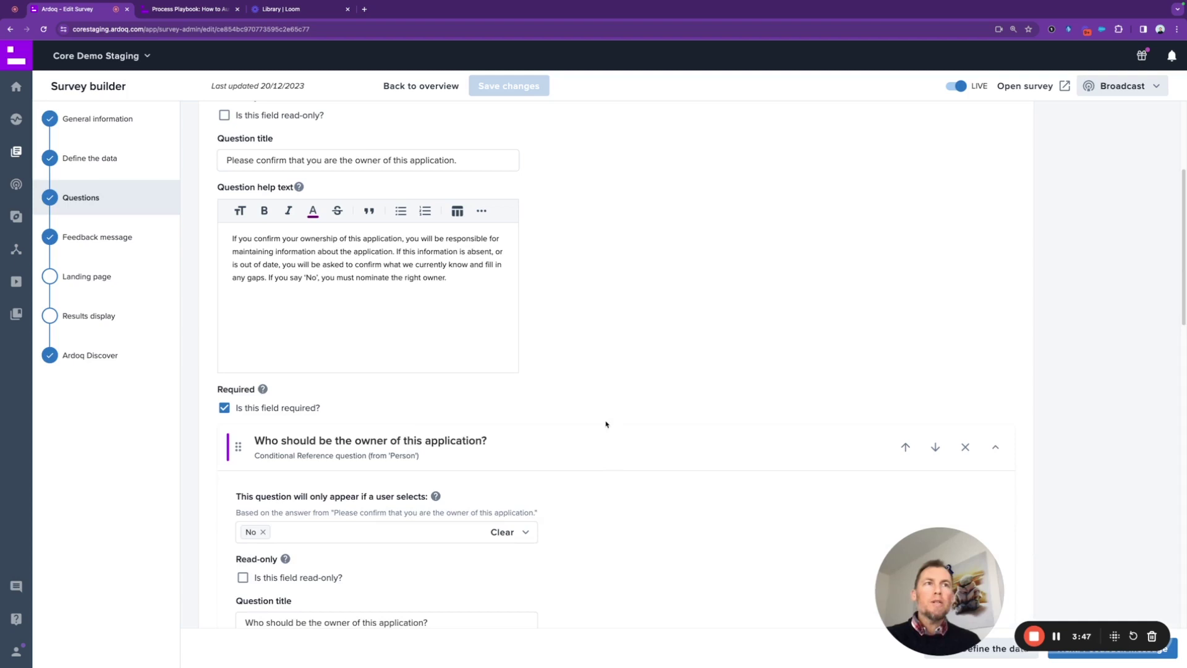
scroll(618, 413, down, 3)
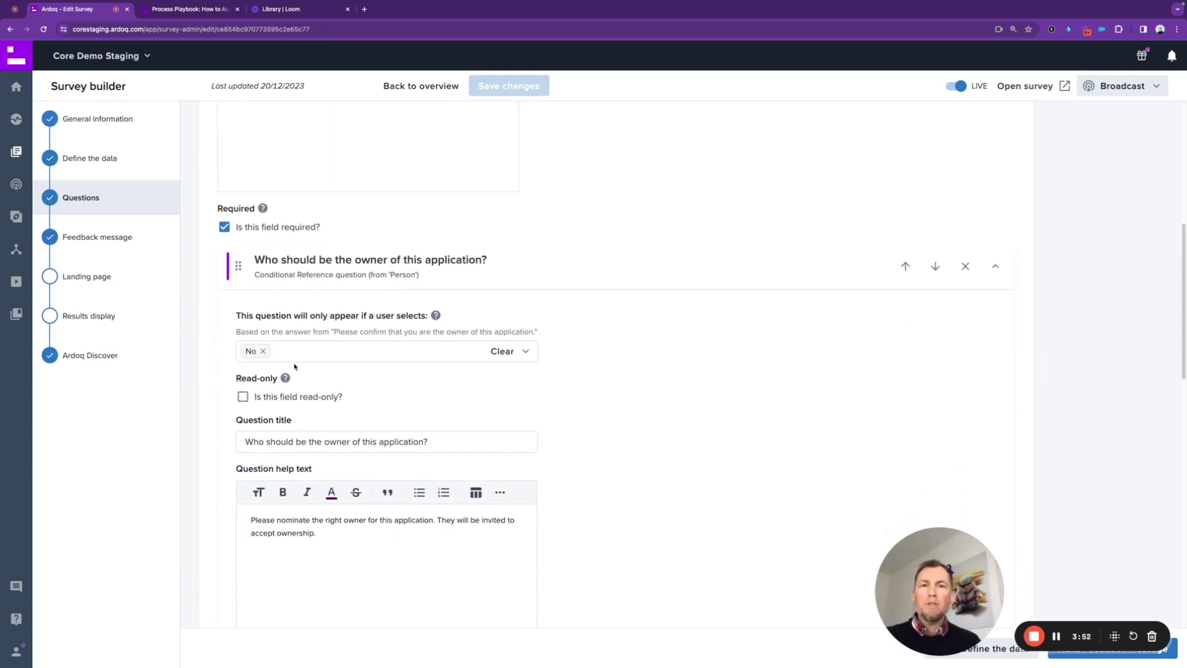
scroll(604, 403, down, 4)
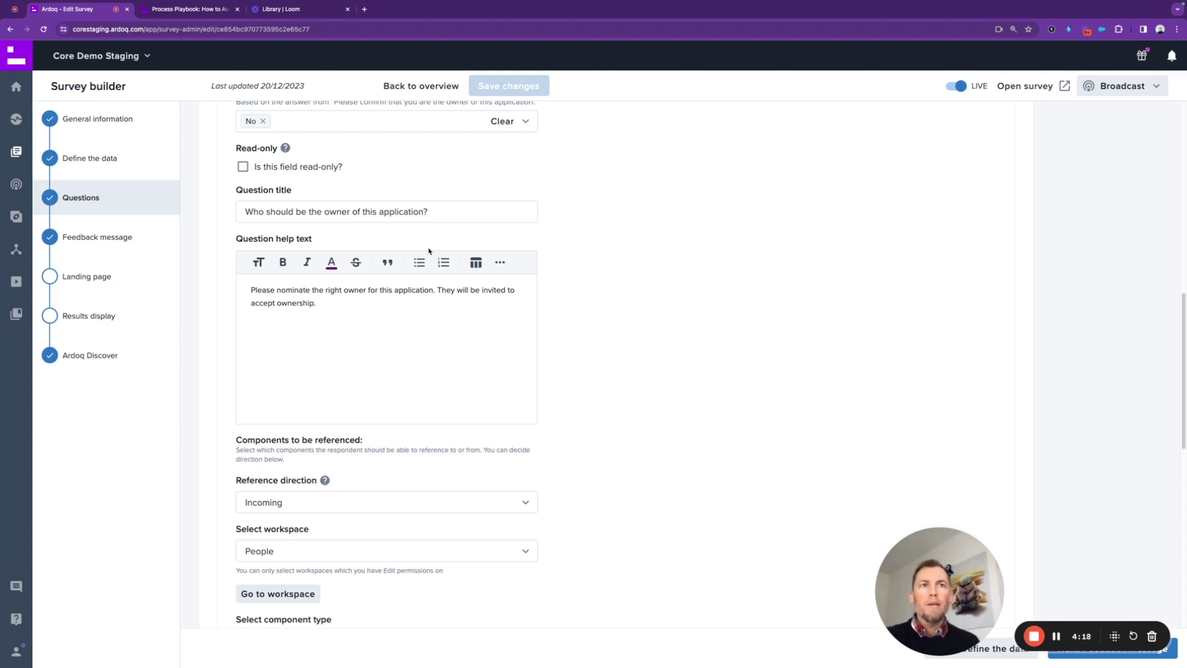
mouse_move(16, 184)
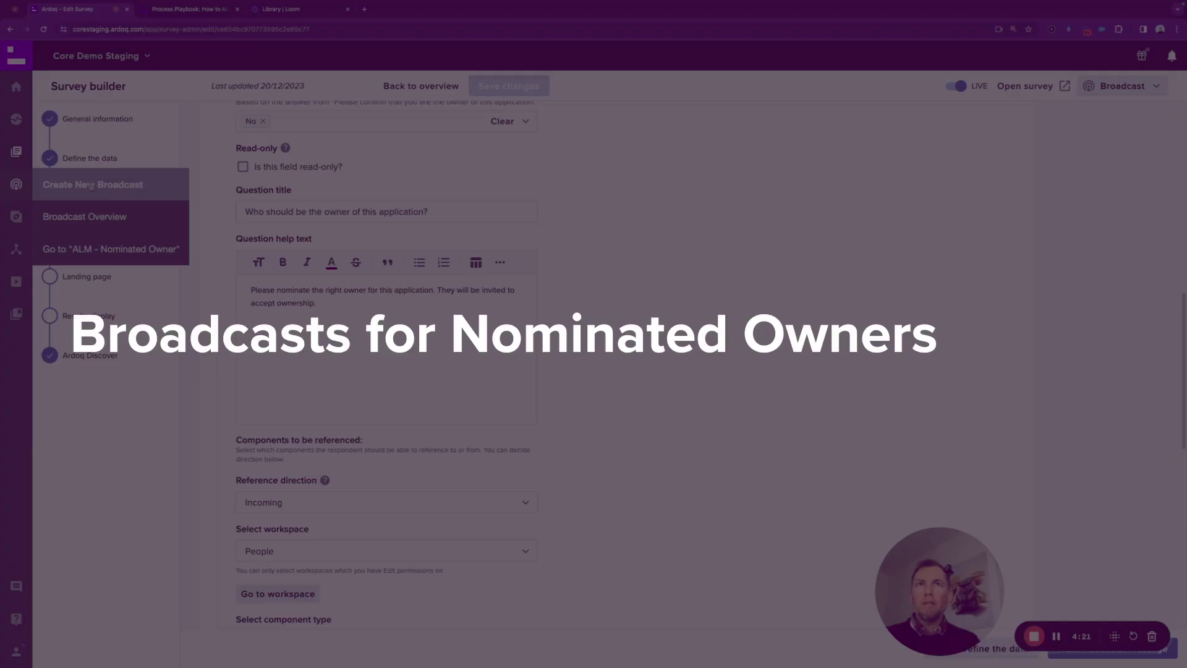
Step: Open the ALM - Nominated Owner broadcast and keep its Application Ownership State filter at Nominated
click(105, 252)
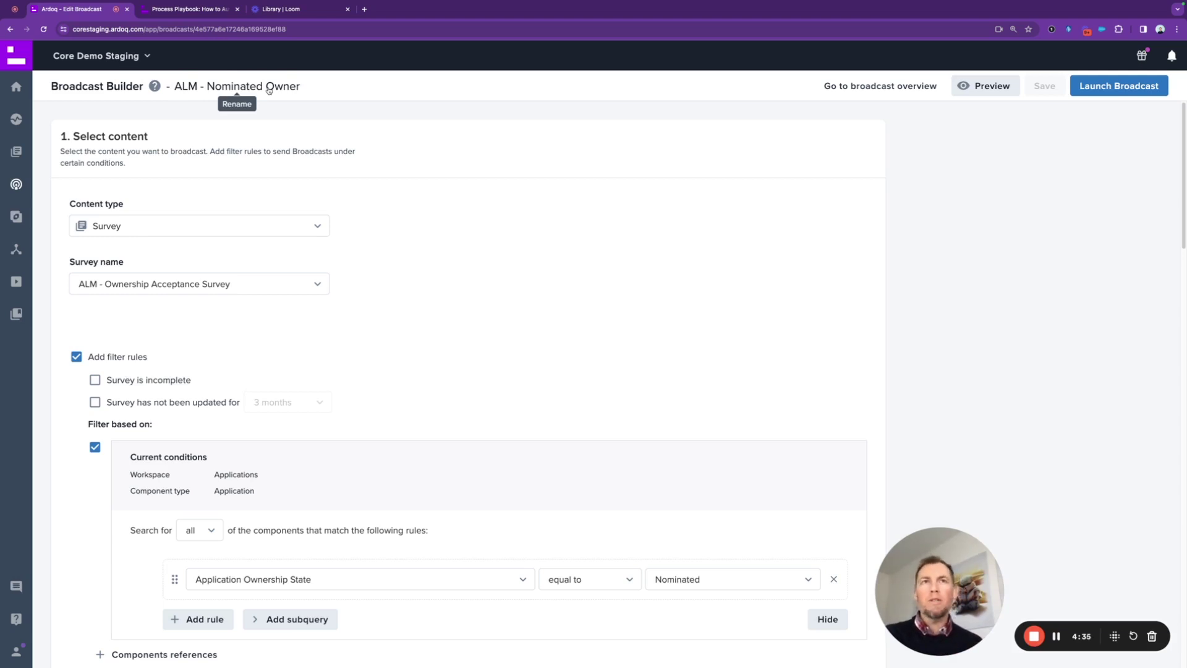
scroll(410, 282, down, 3)
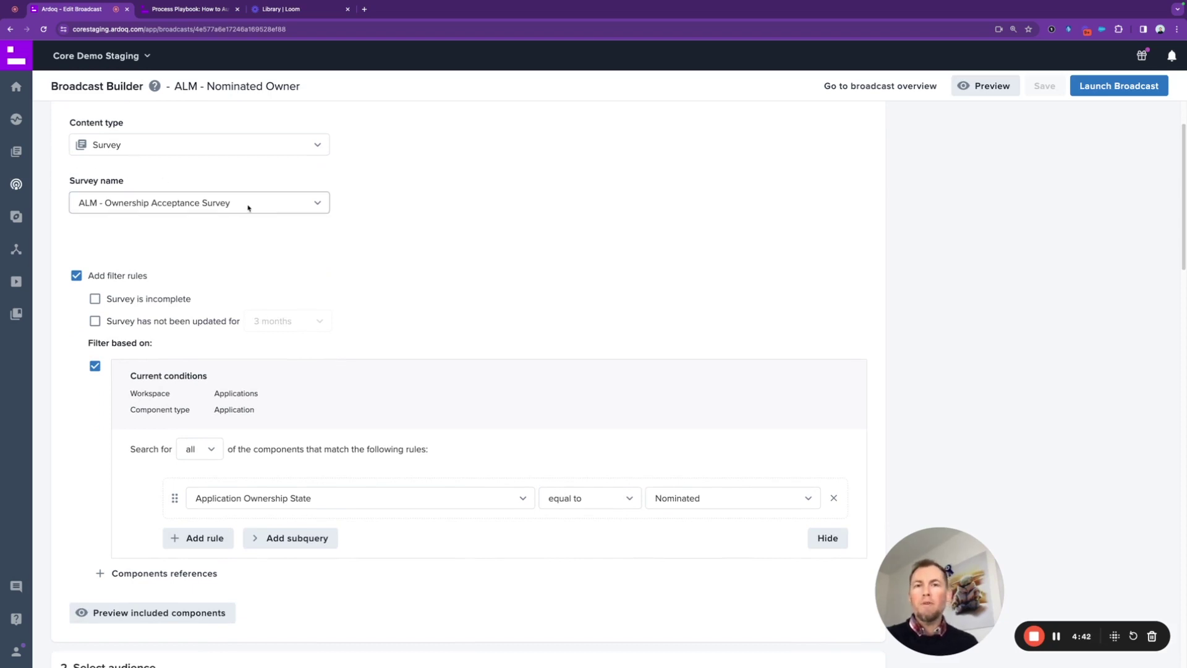
scroll(488, 223, down, 4)
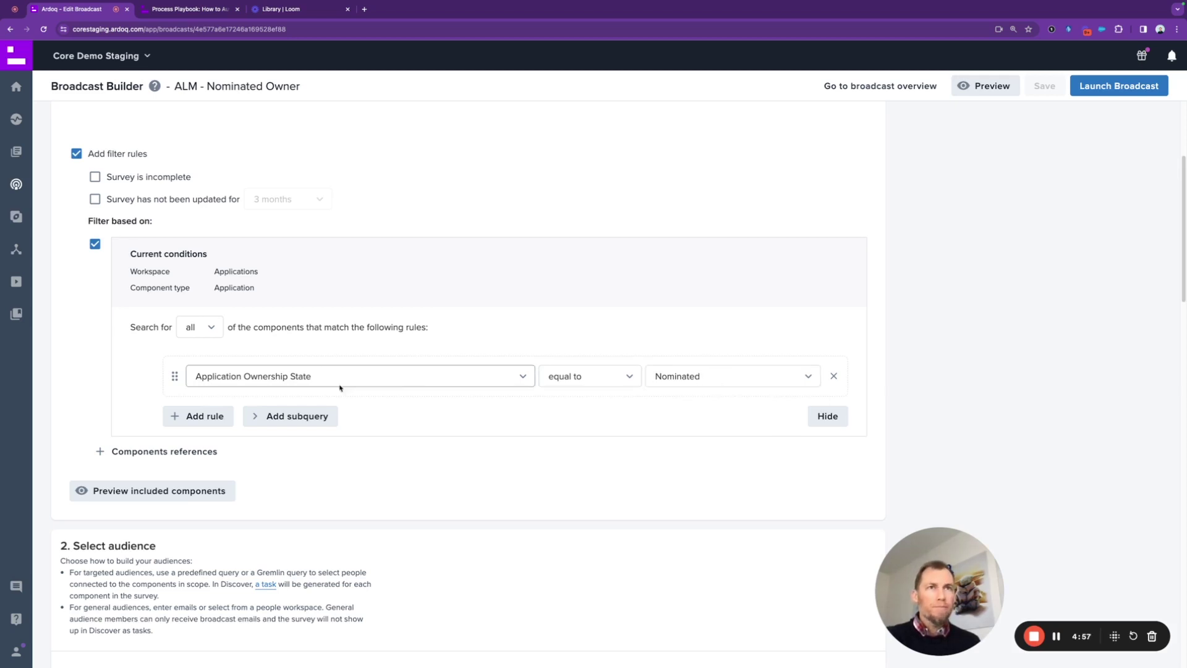
click(728, 379)
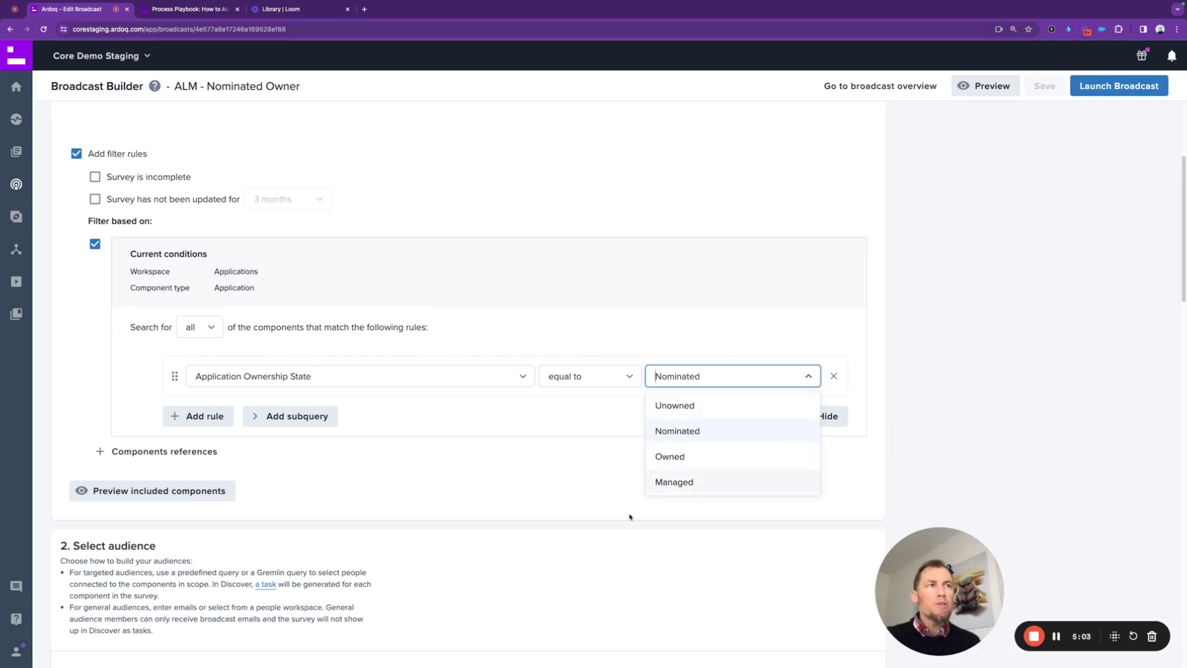
click(698, 433)
Step: Preview the 9 matching applications, then view the 3 people selected by the Owns audience query
click(118, 494)
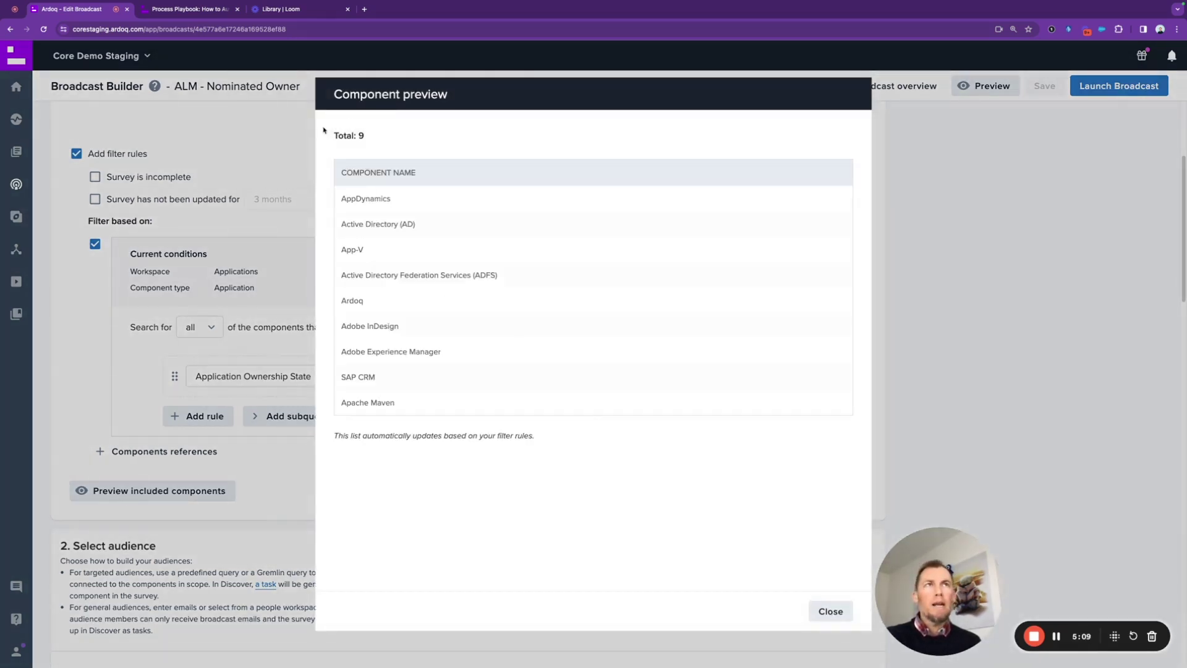
click(919, 255)
scroll(265, 378, down, 6)
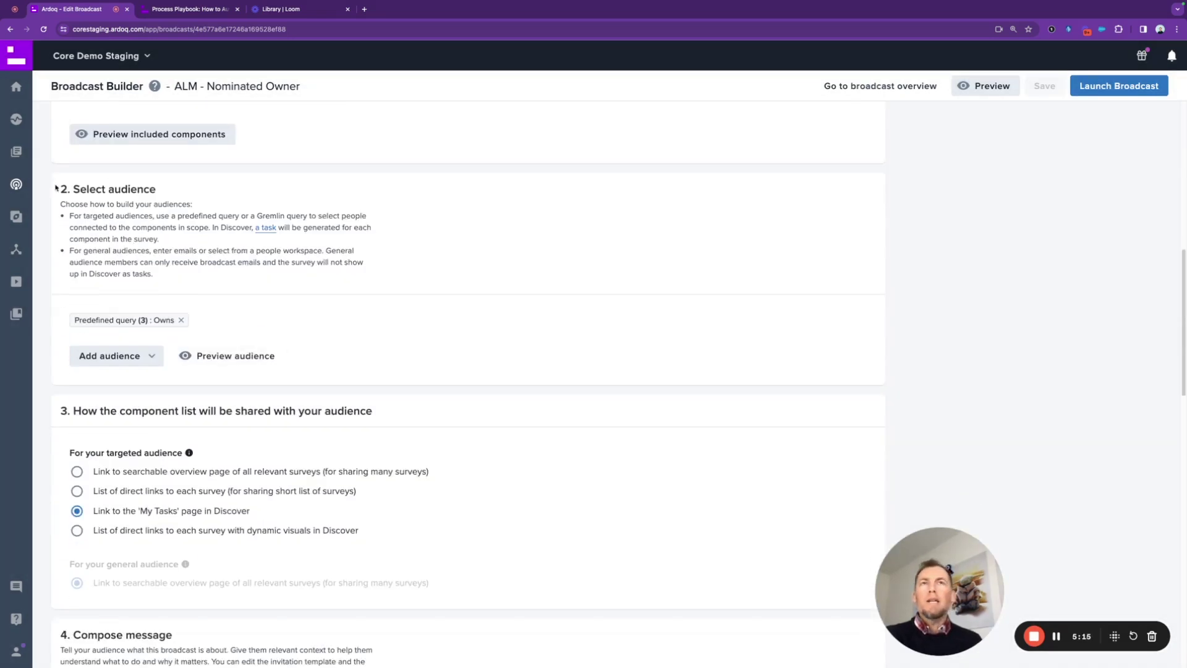
click(103, 321)
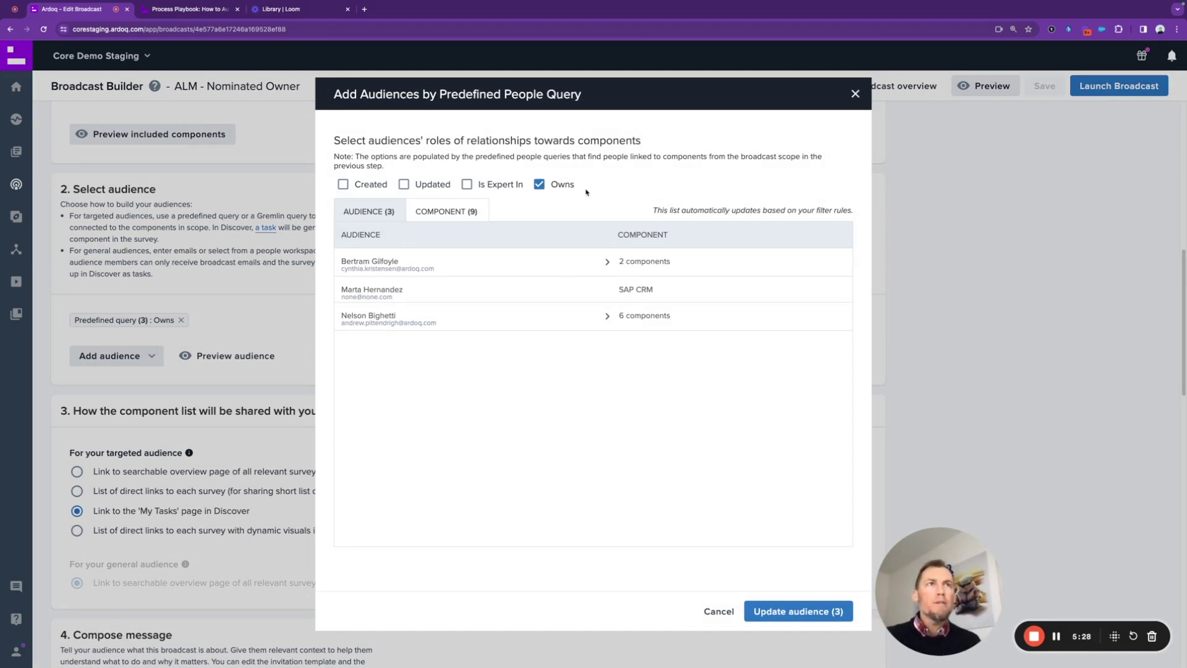
Step: Expand and collapse one owner's six applications, then close the Add Audiences dialog
click(607, 318)
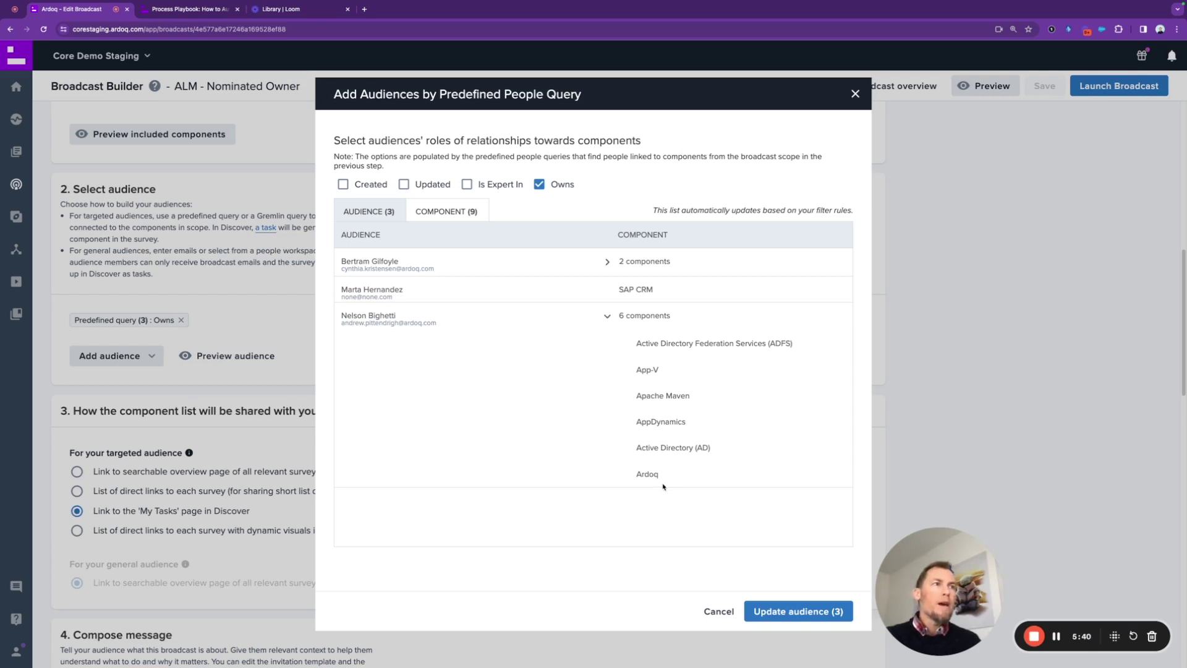
click(609, 317)
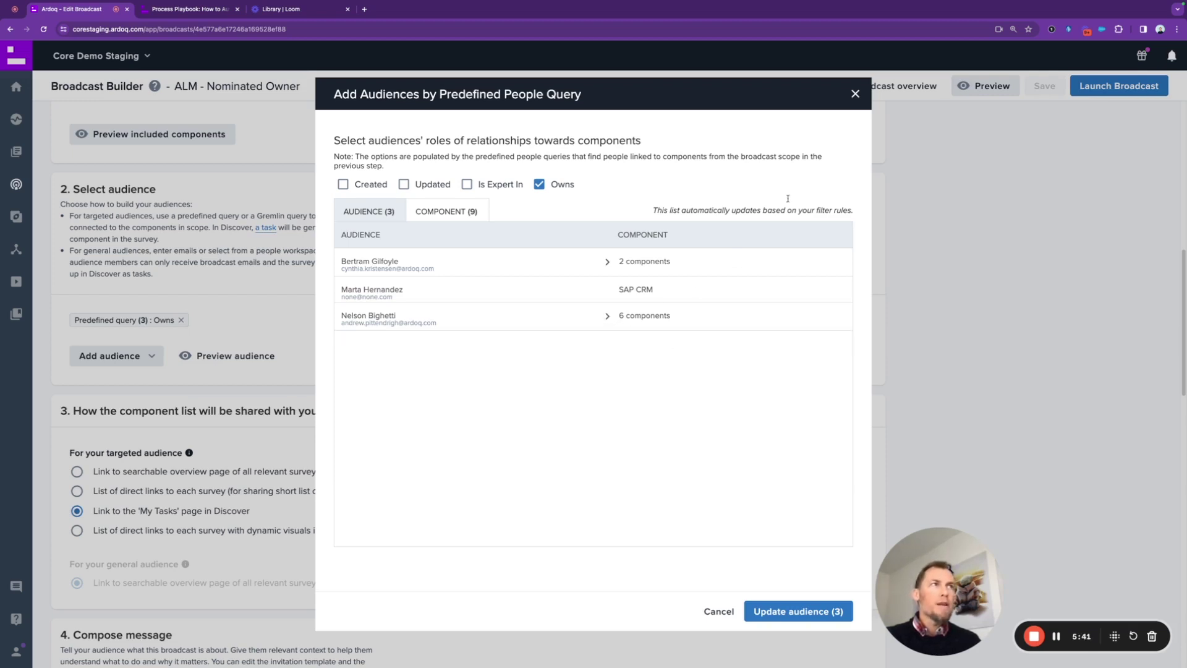
click(856, 94)
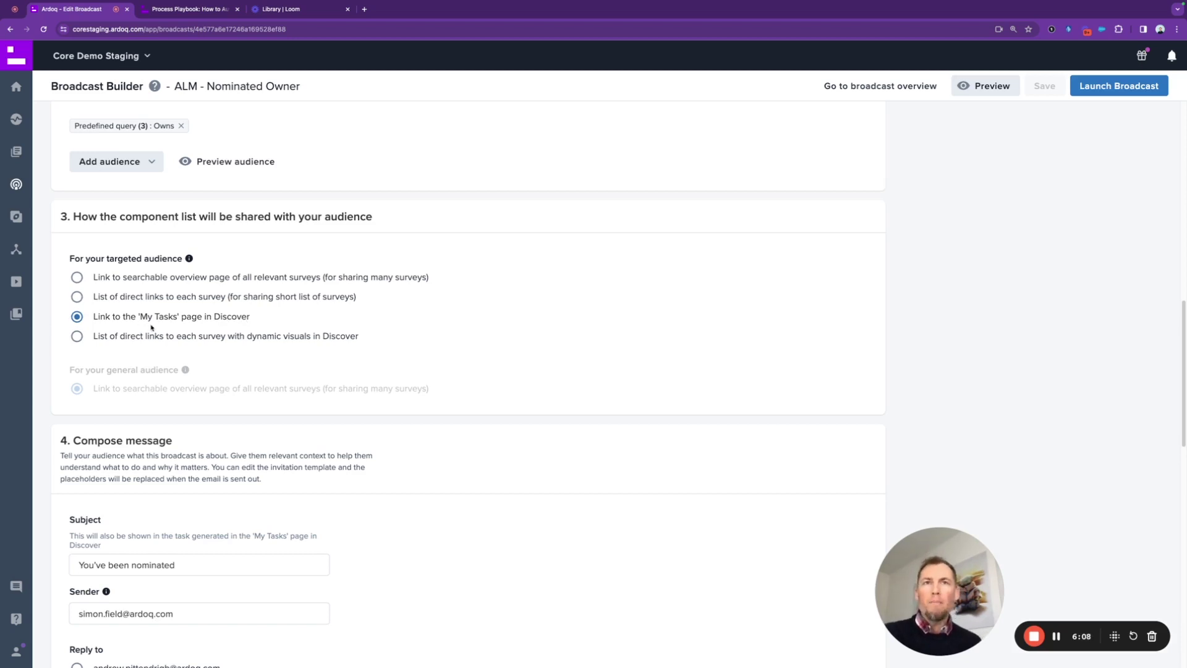
scroll(155, 329, up, 1)
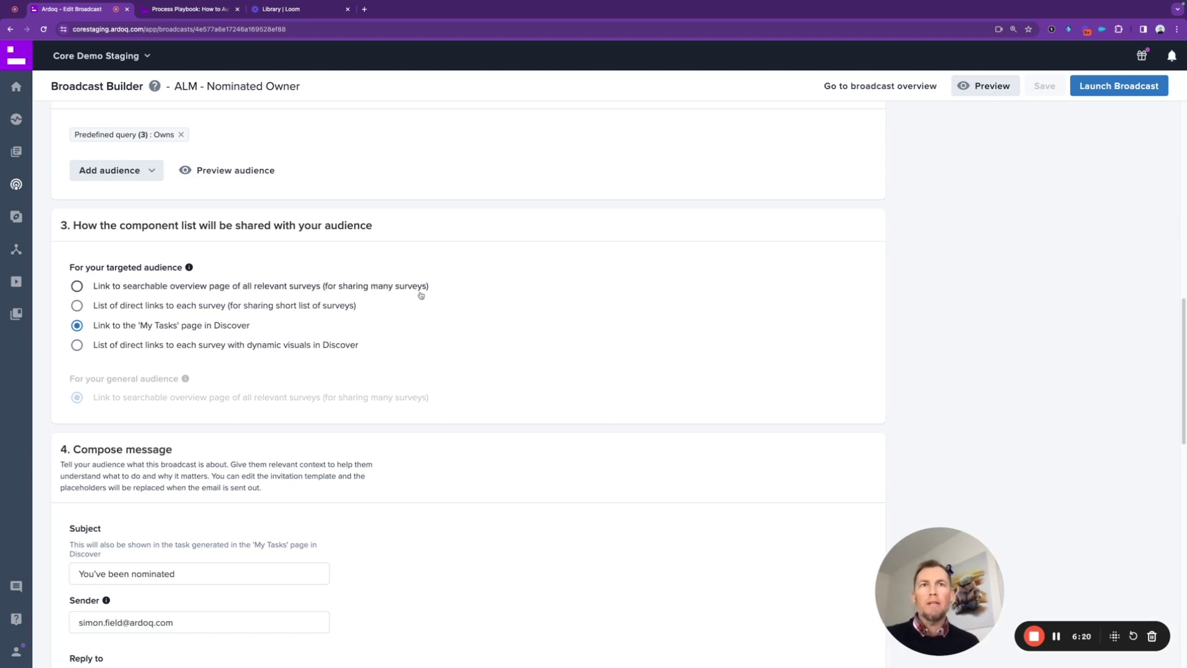
scroll(441, 292, down, 7)
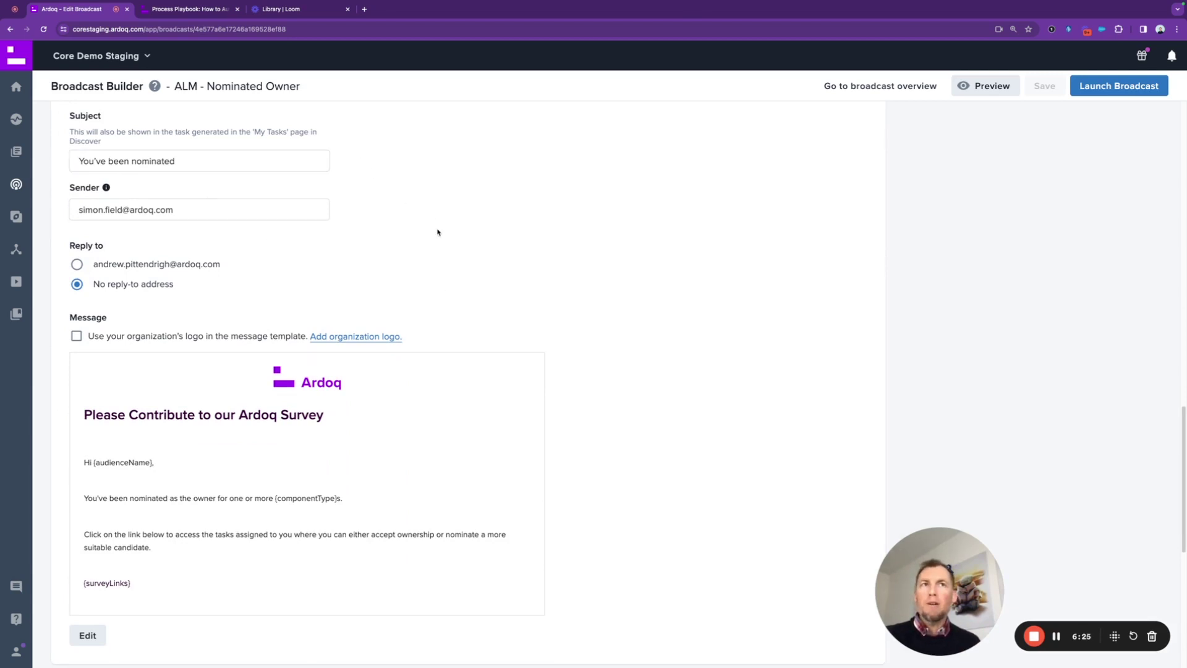
scroll(454, 272, up, 2)
scroll(476, 269, down, 3)
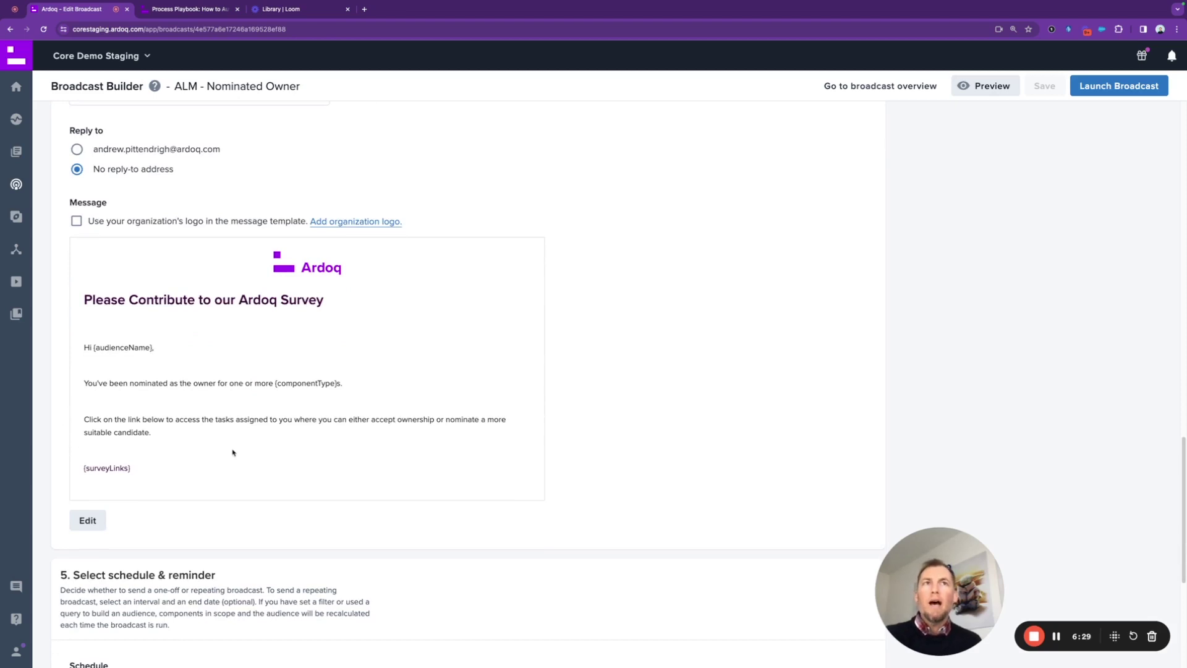
scroll(239, 453, down, 1)
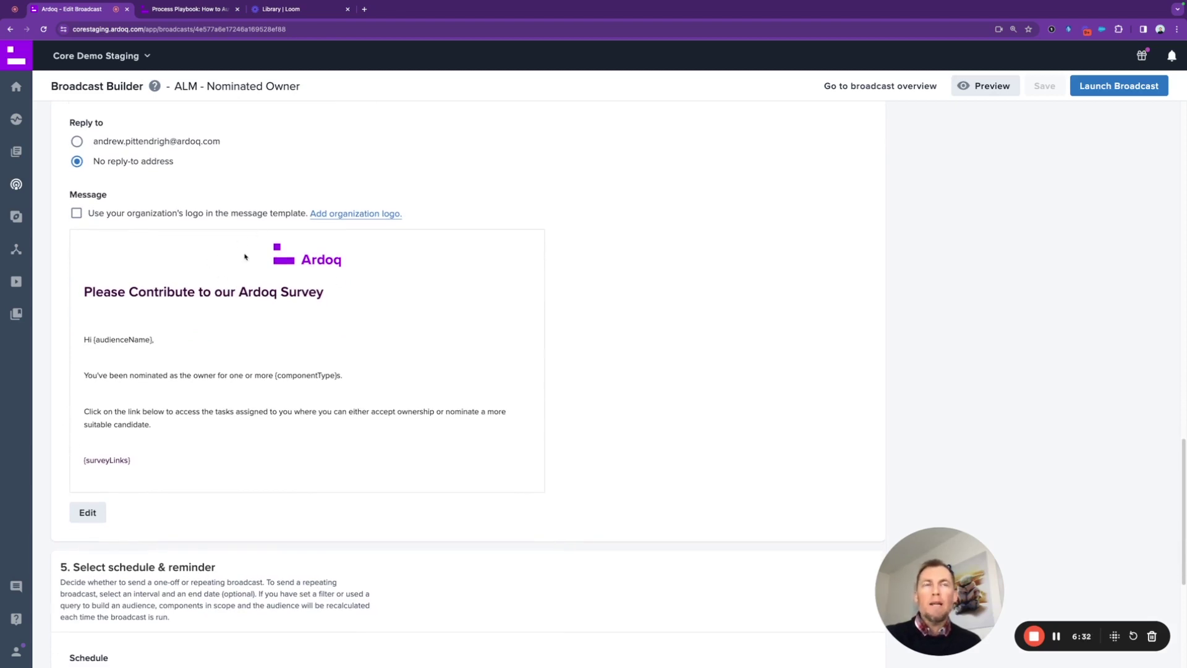
scroll(343, 314, down, 3)
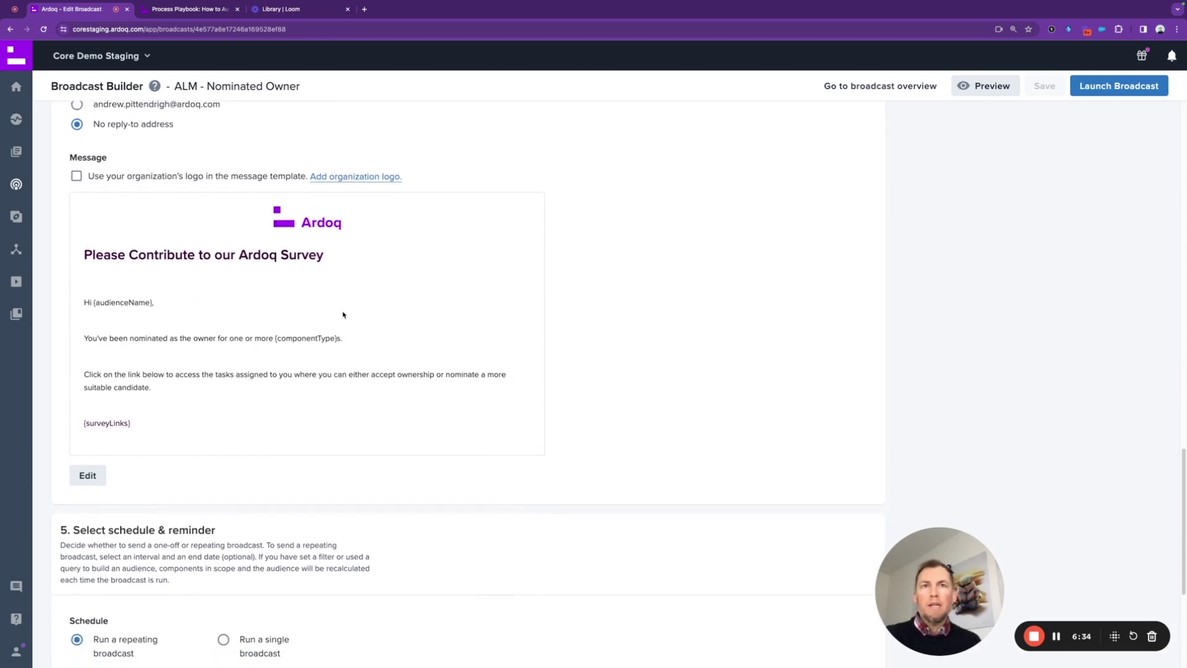
scroll(343, 315, down, 2)
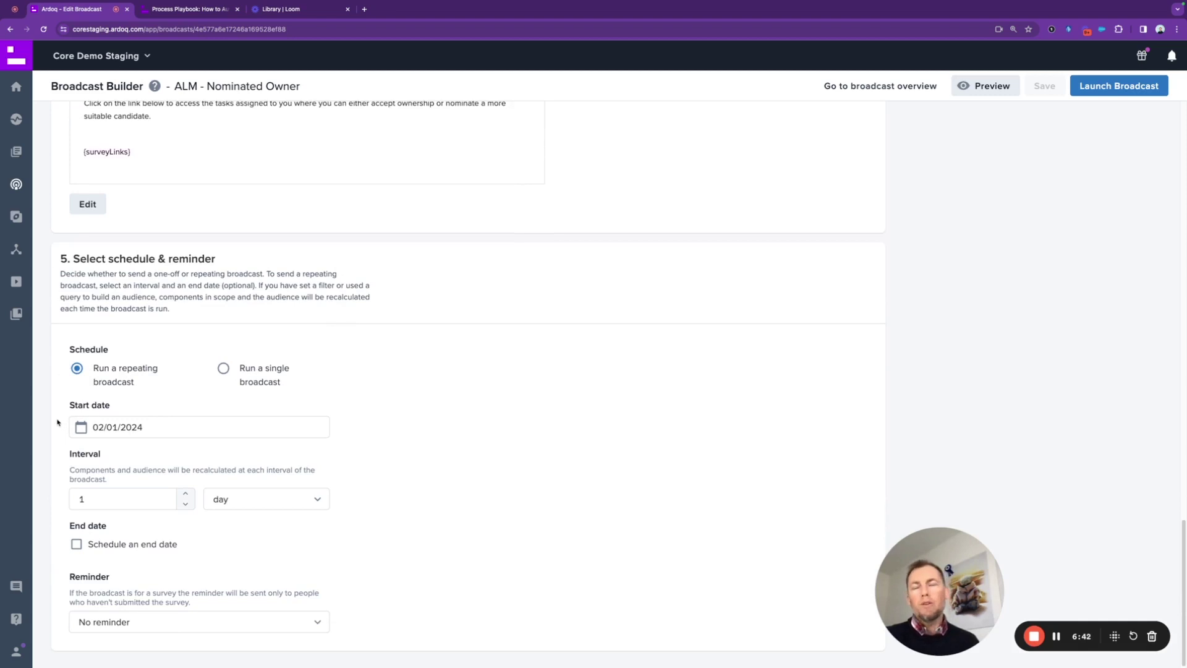
click(992, 90)
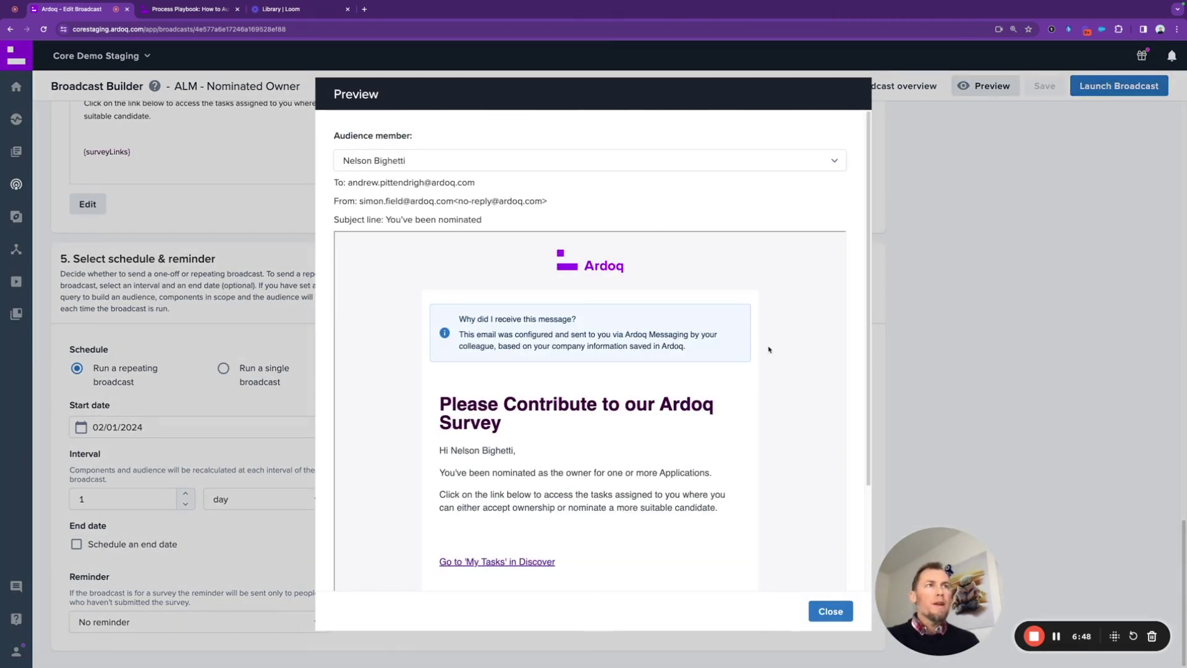
scroll(769, 350, down, 3)
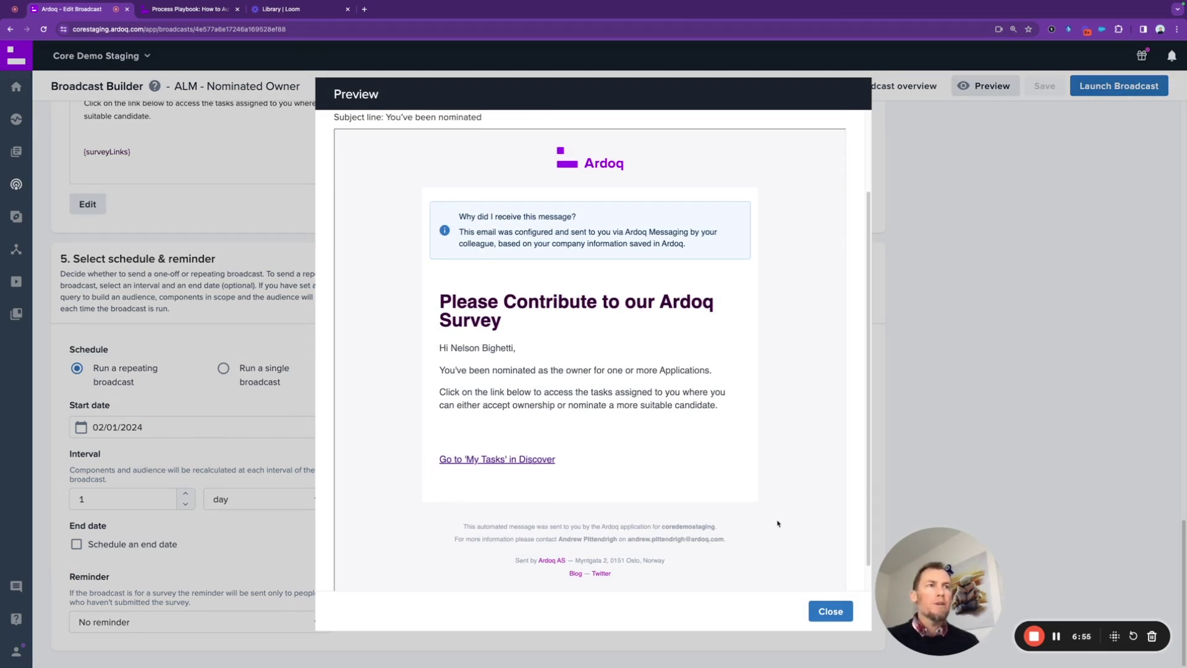
click(830, 611)
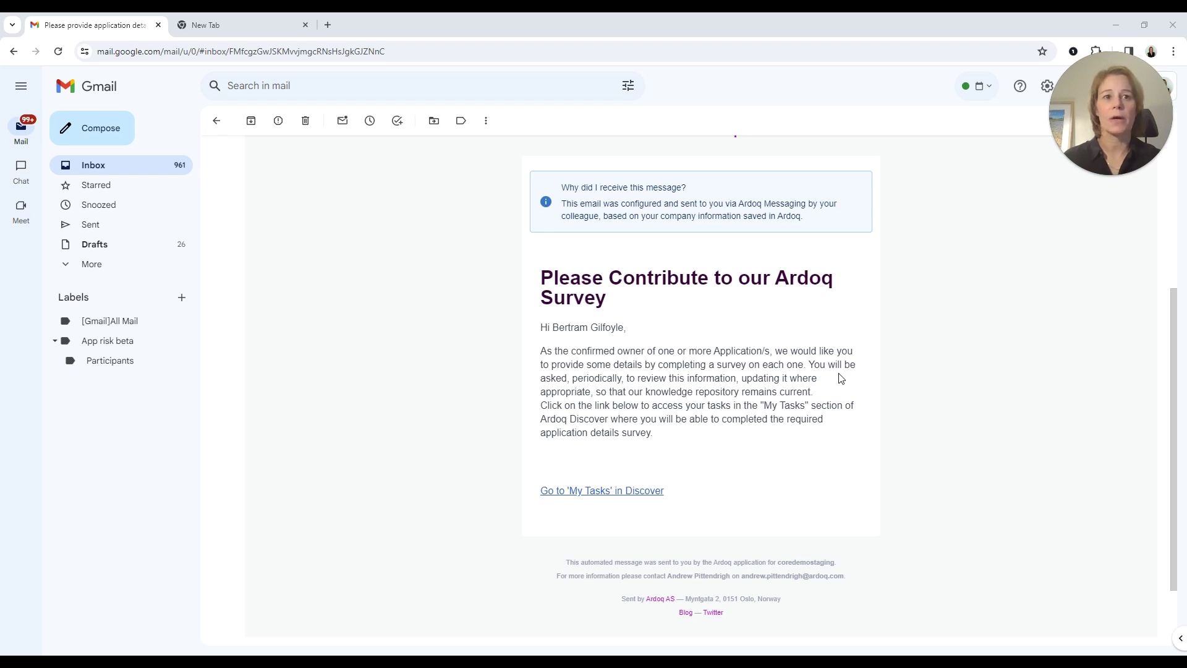
Step: Follow the email's 'Go to My Tasks in Discover' link to the Slack and Adobe Experience Manager tasks
click(646, 493)
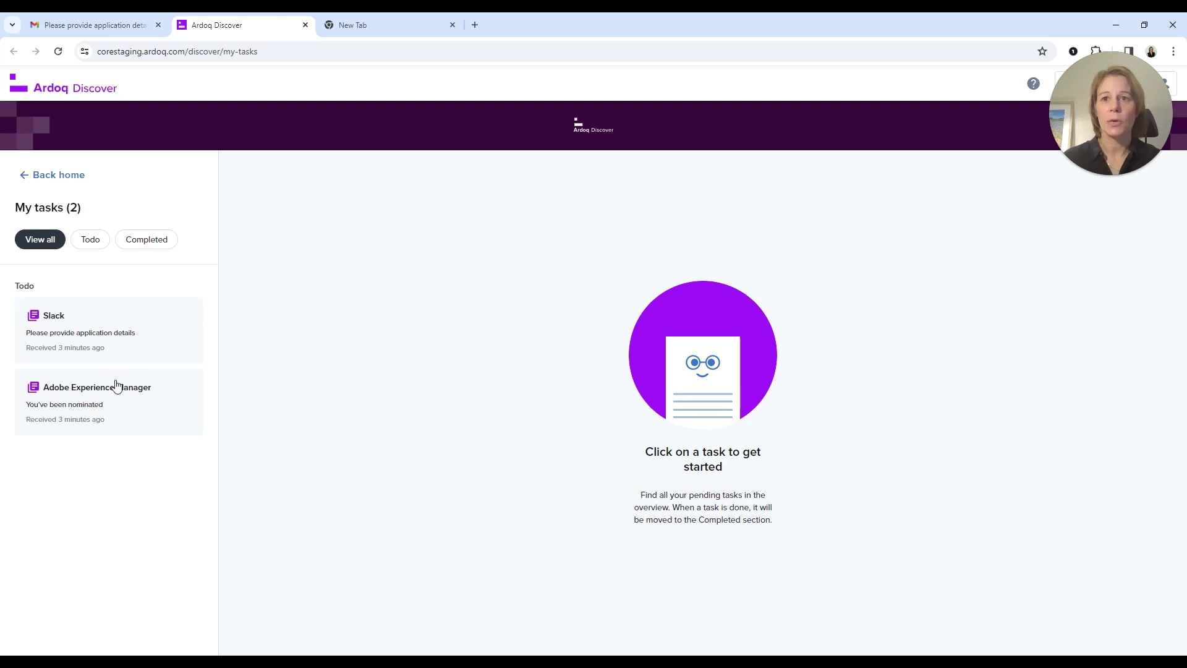
Step: Answer No to owning Adobe Experience Manager, nominate another person as owner, and submit
click(91, 419)
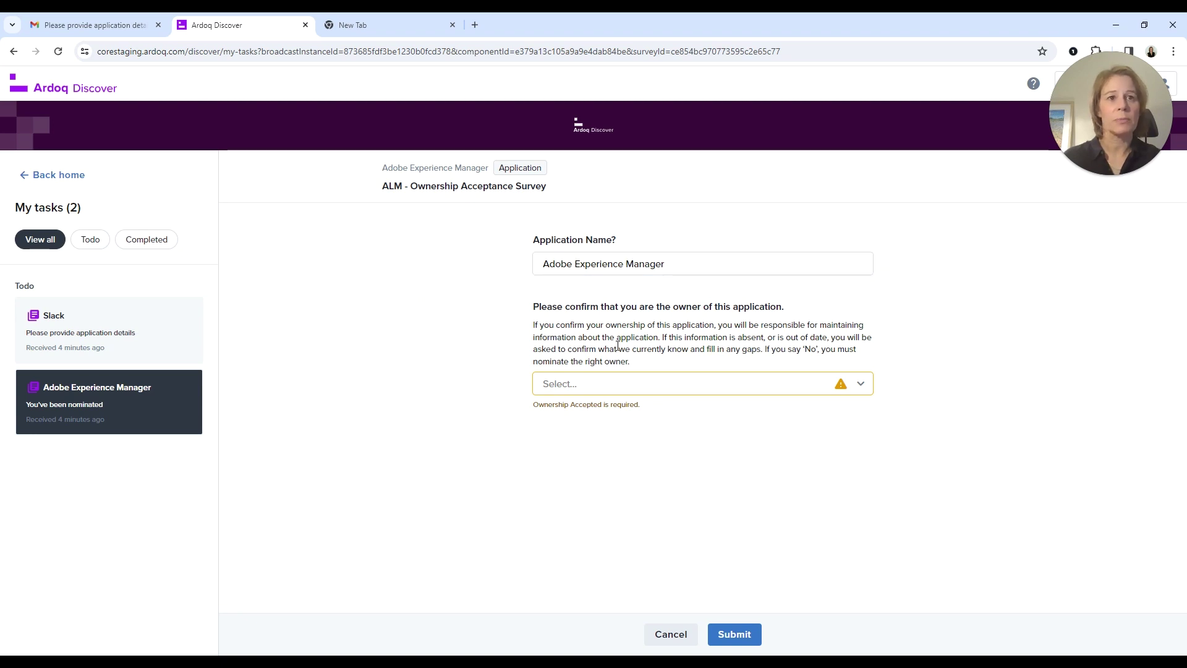
click(737, 393)
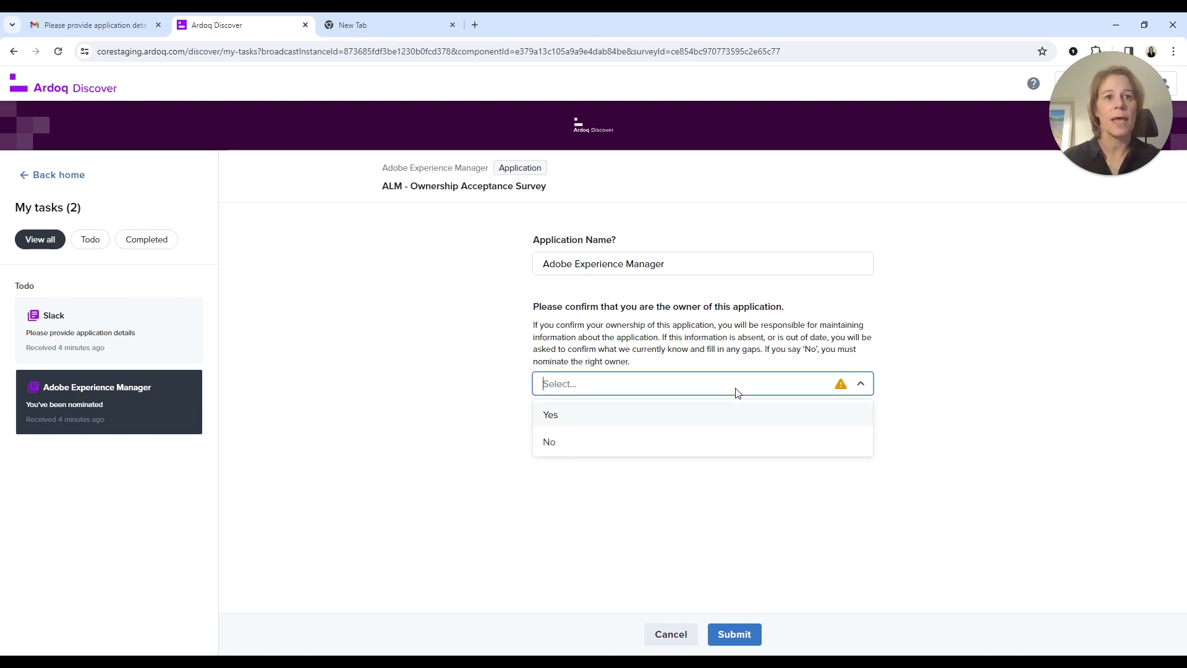
click(719, 440)
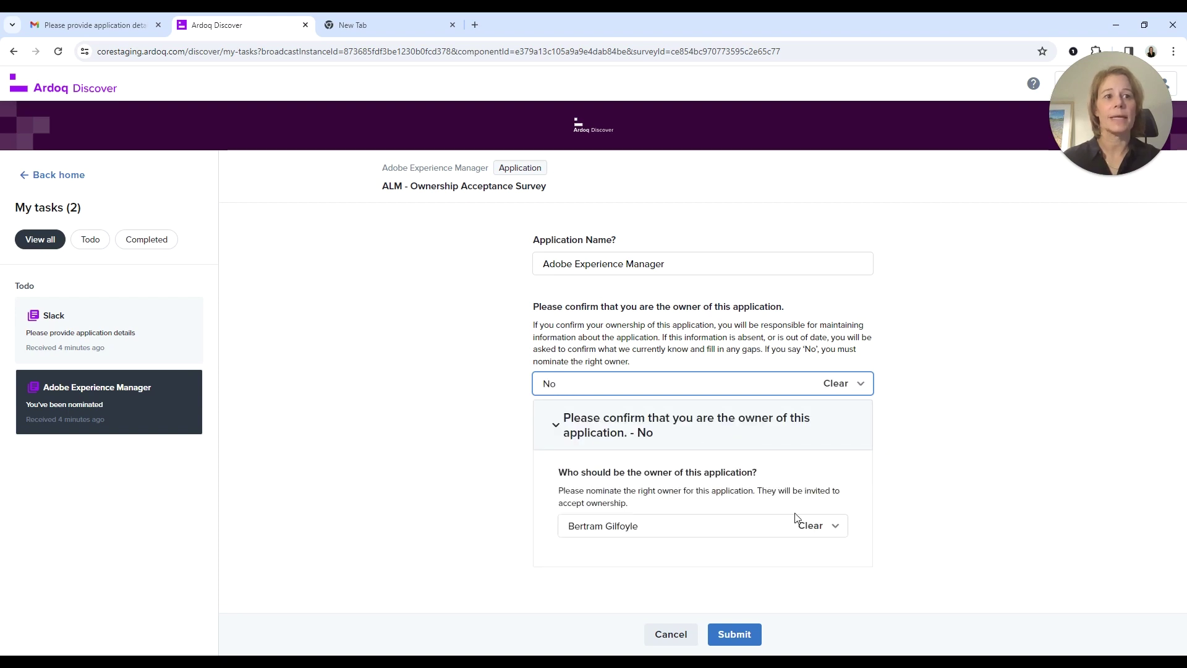
click(820, 531)
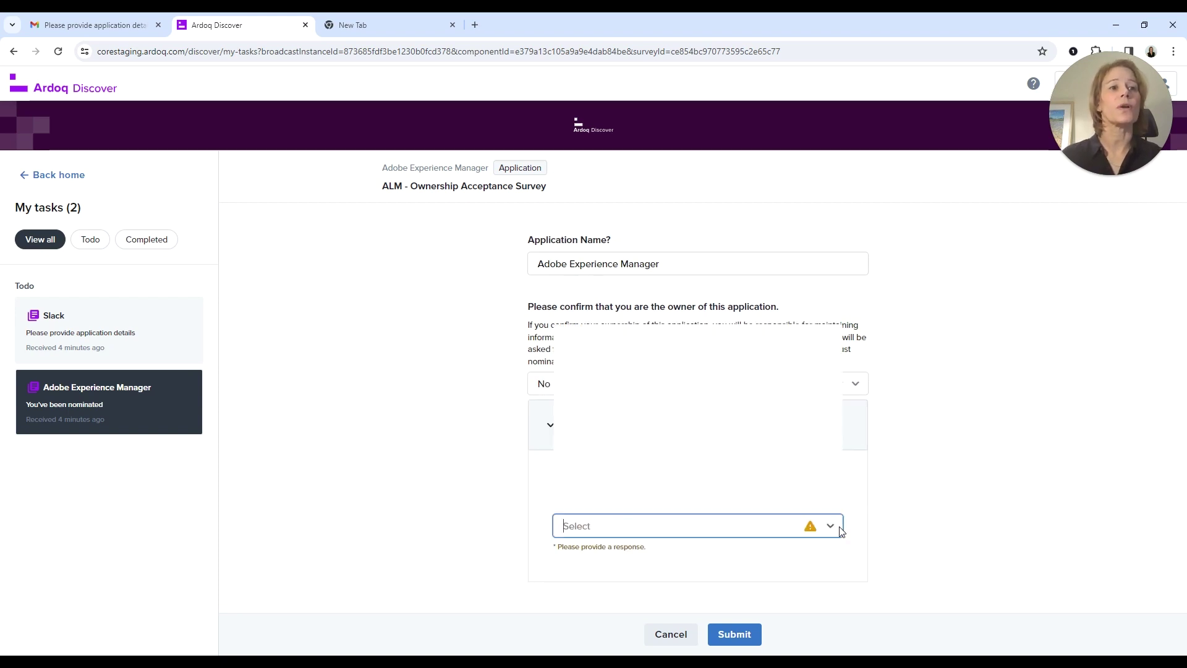
click(839, 529)
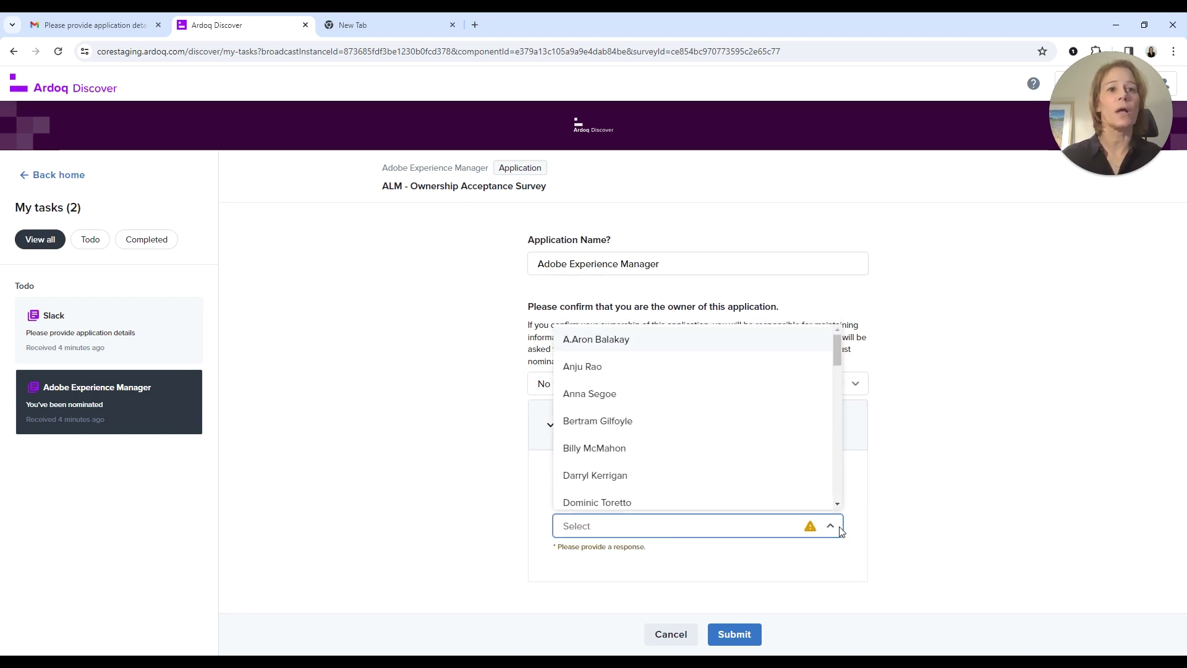
click(738, 449)
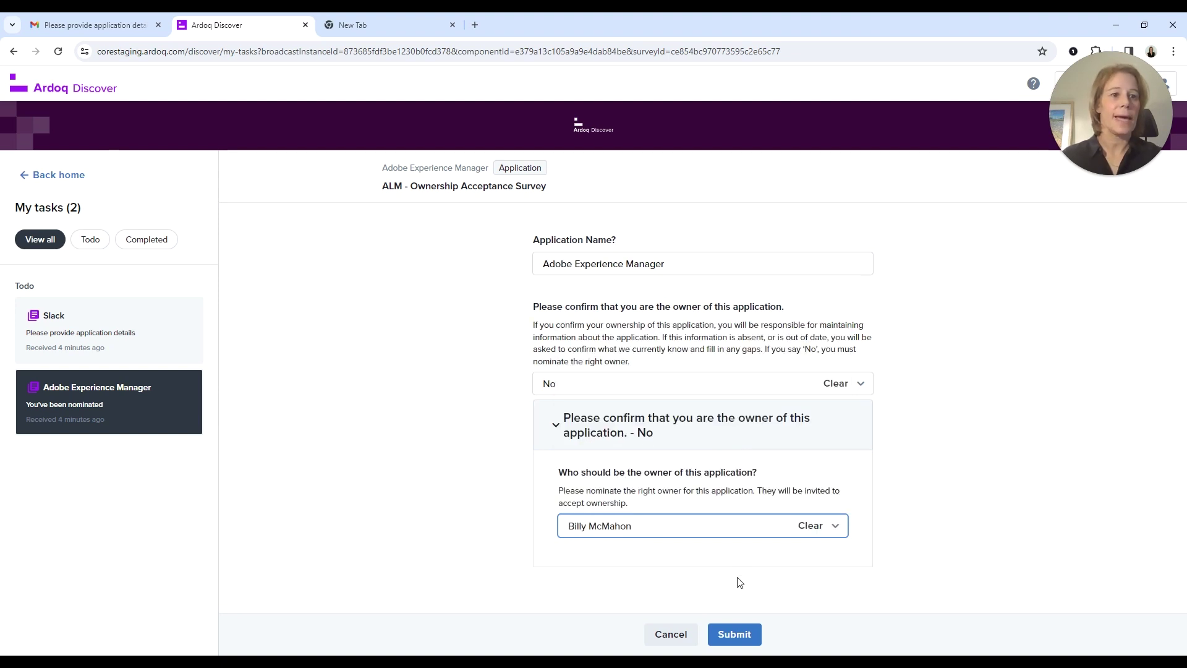
click(744, 632)
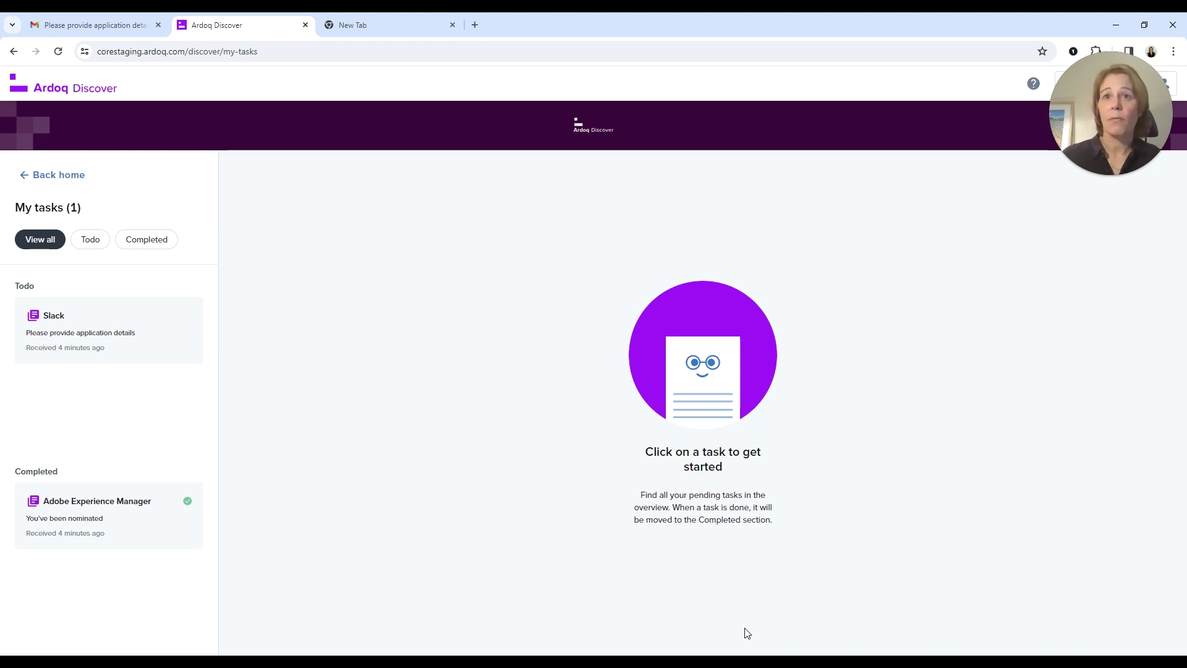
Step: Open the Slack application details survey and scroll through its prefilled answers
click(124, 345)
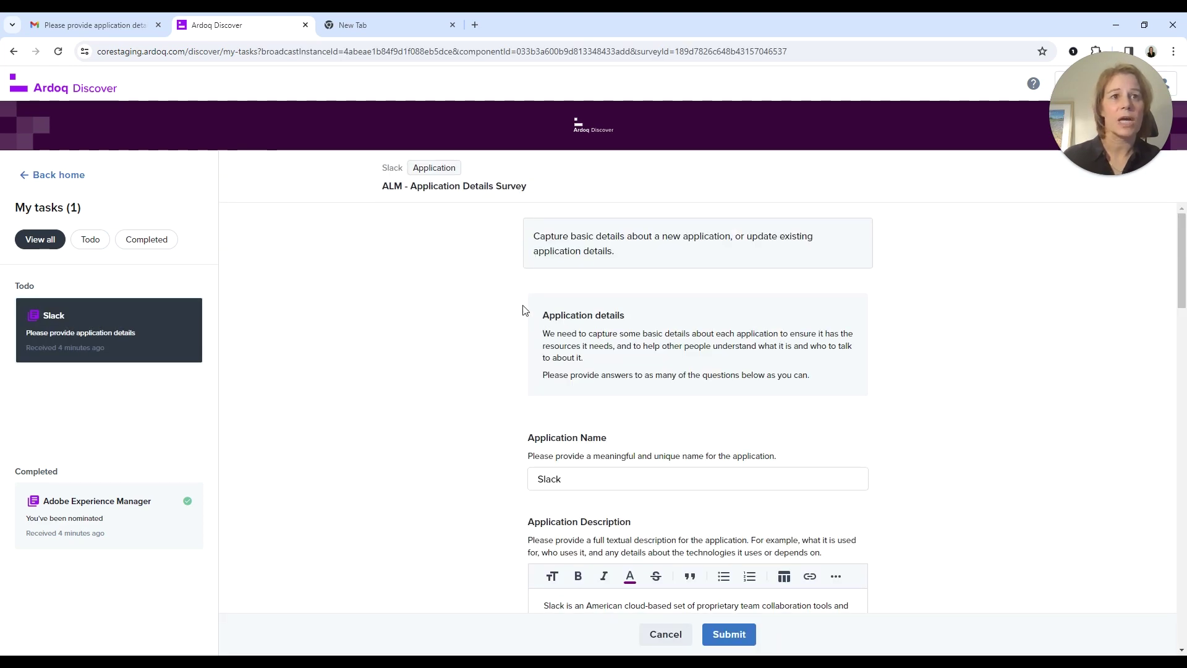
scroll(522, 309, down, 2)
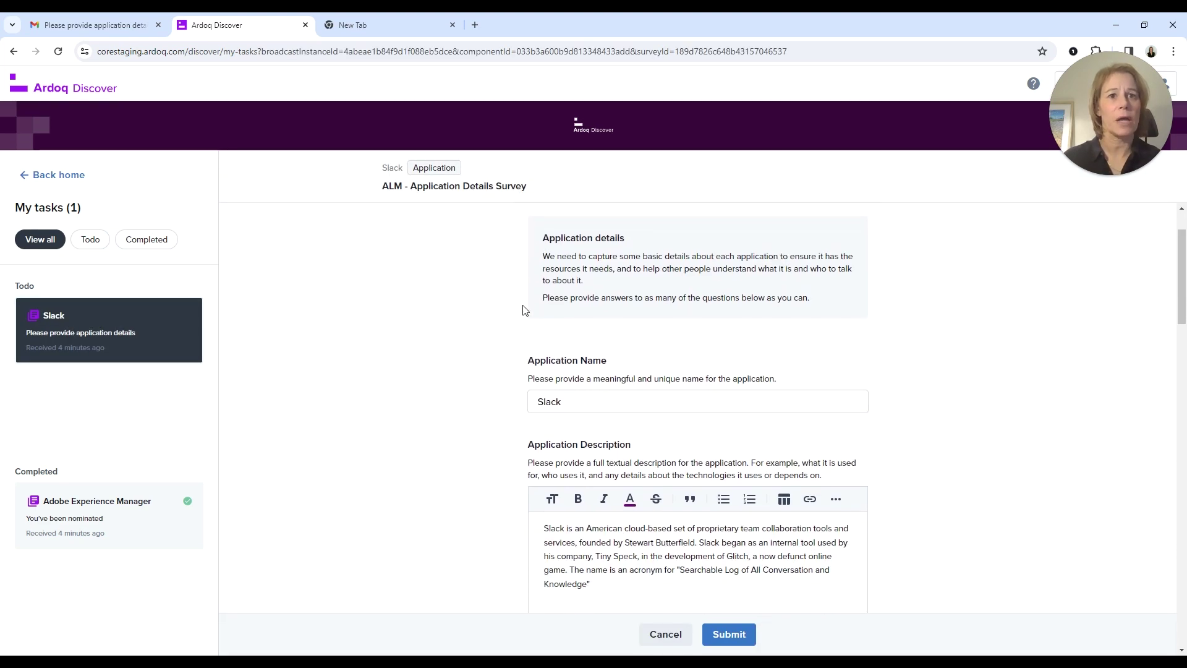
scroll(523, 309, down, 1)
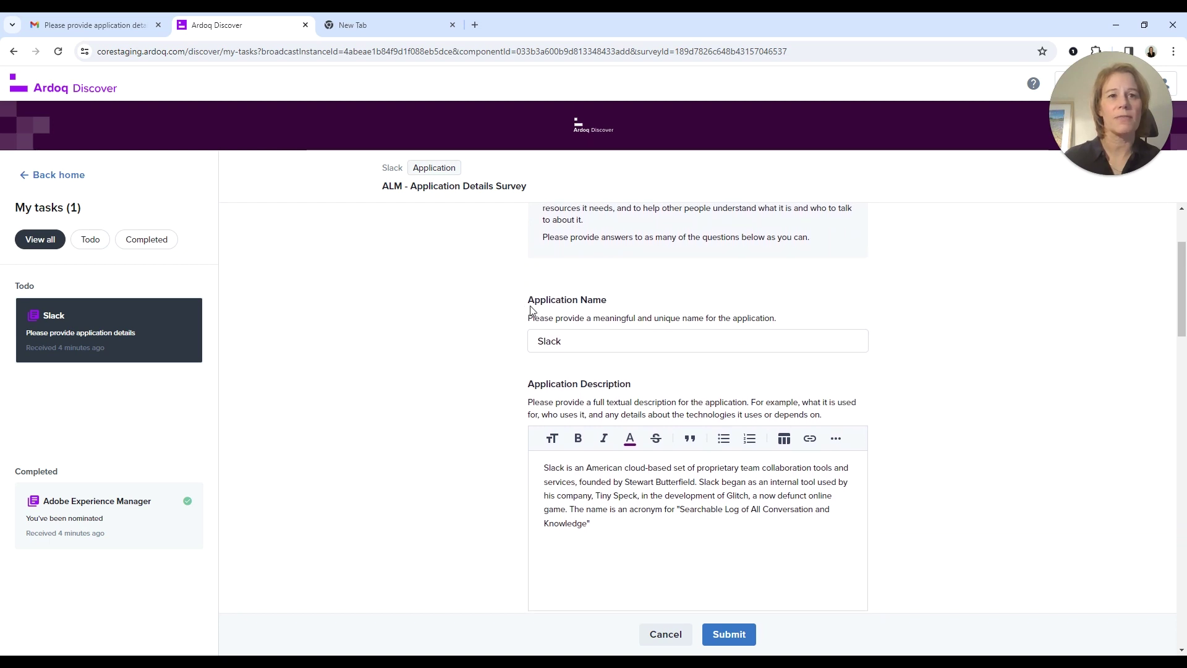
scroll(531, 309, down, 1)
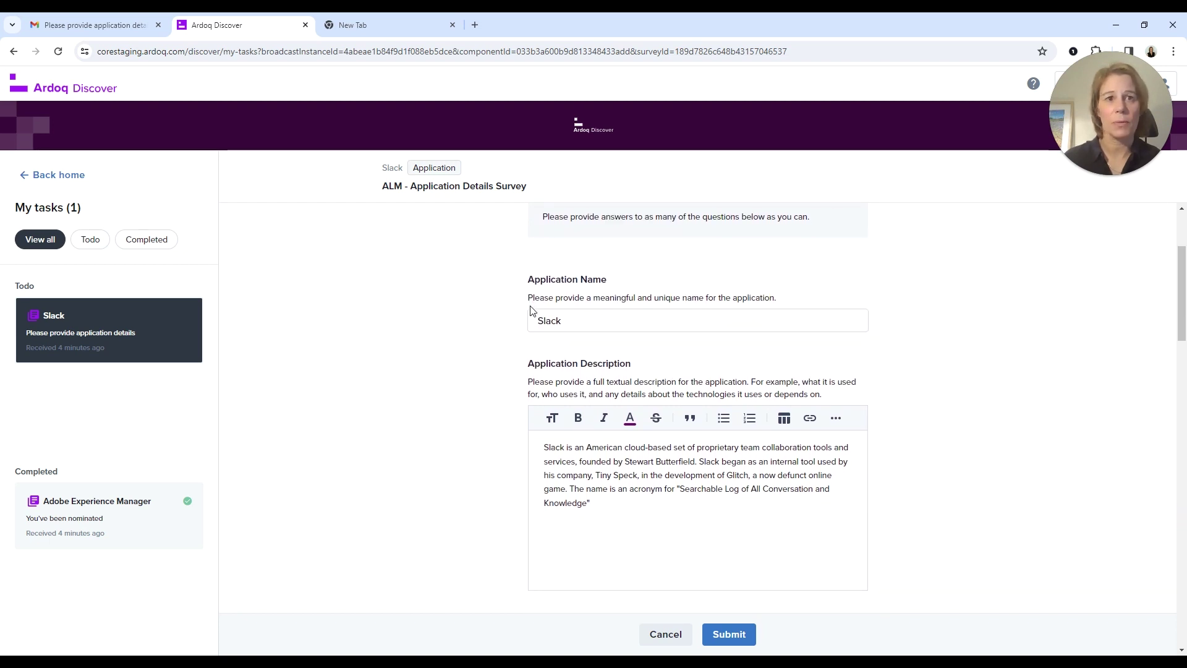
scroll(530, 309, down, 4)
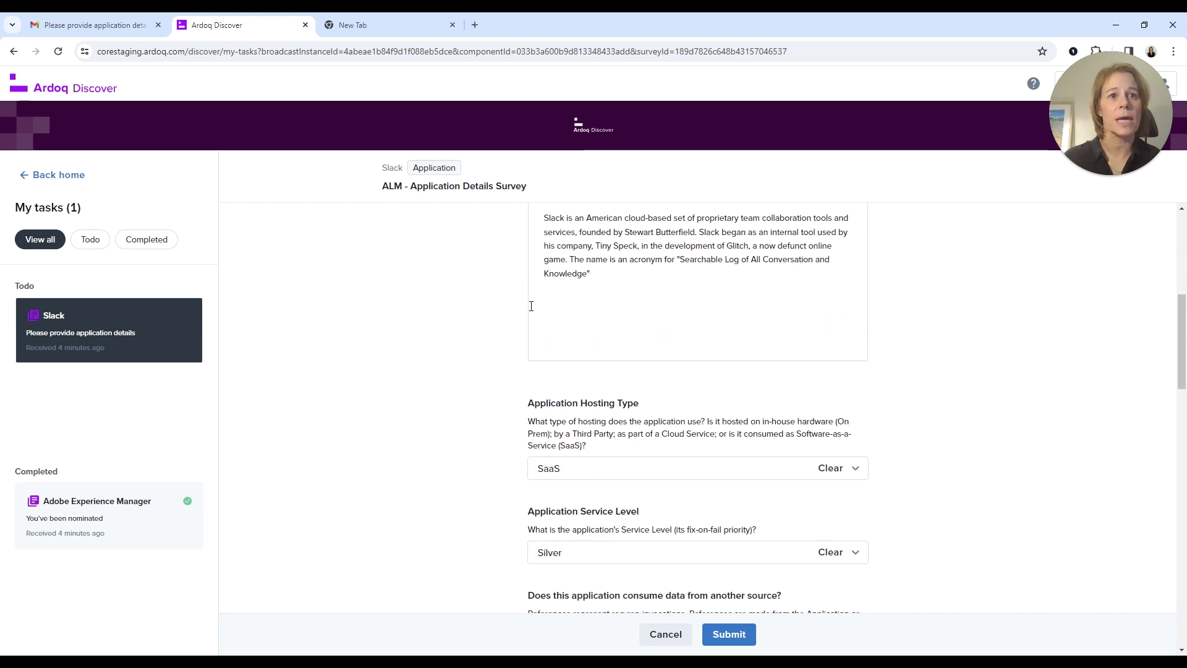
scroll(531, 306, down, 2)
scroll(679, 321, down, 1)
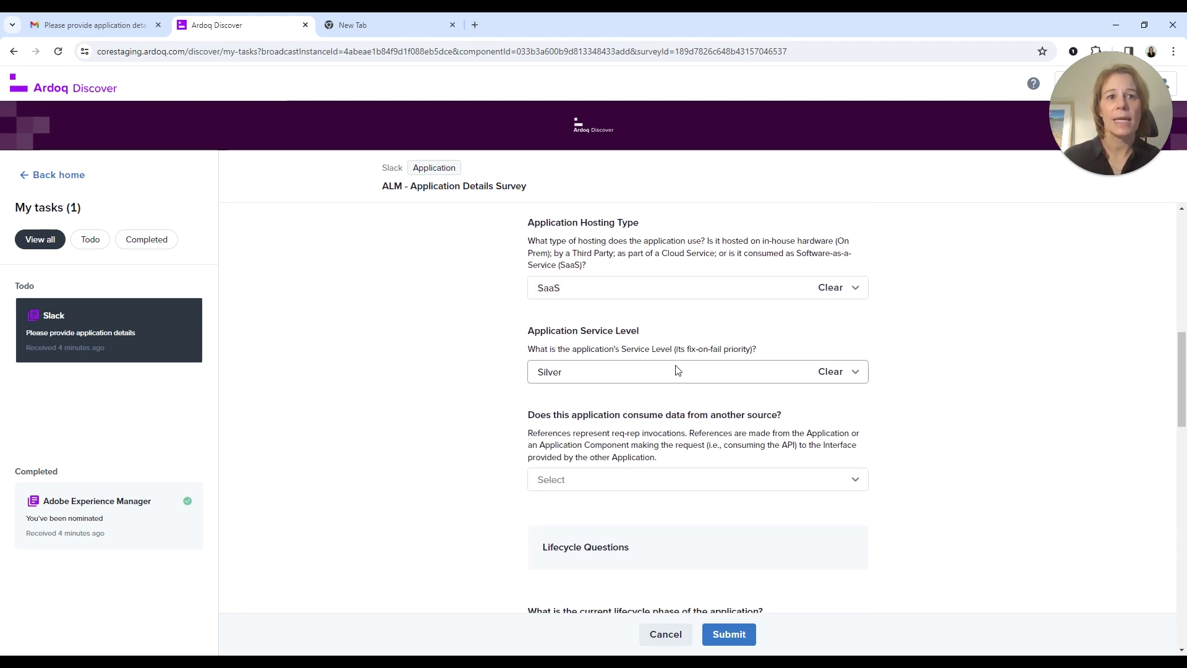
scroll(679, 371, down, 1)
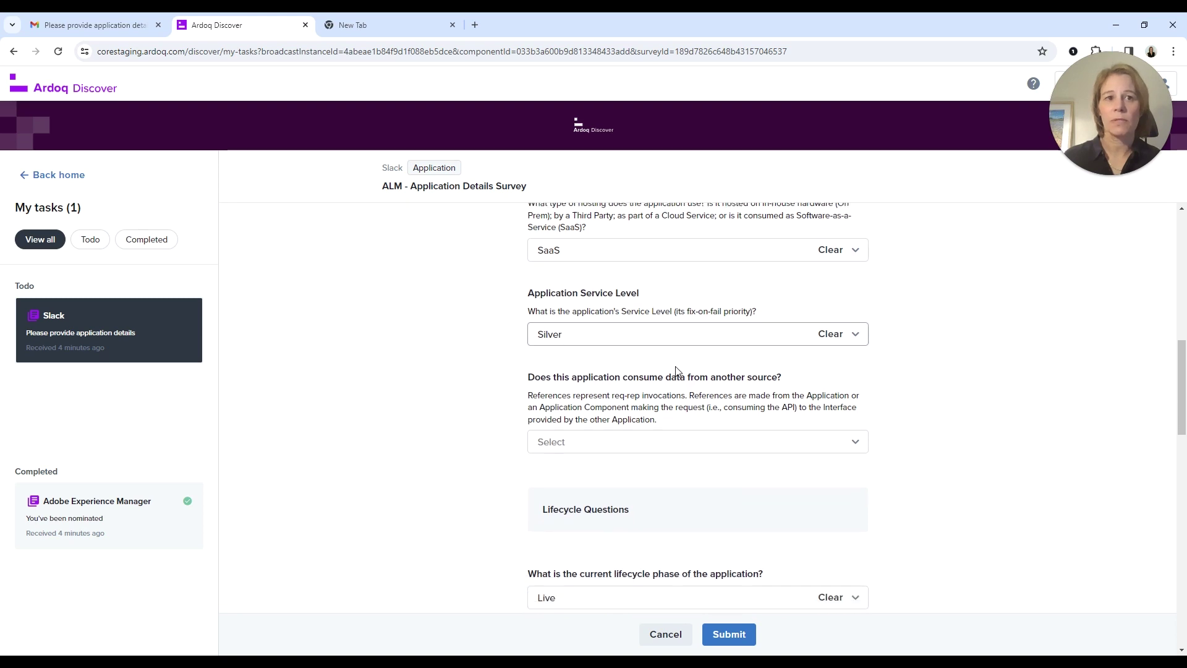
scroll(677, 368, down, 2)
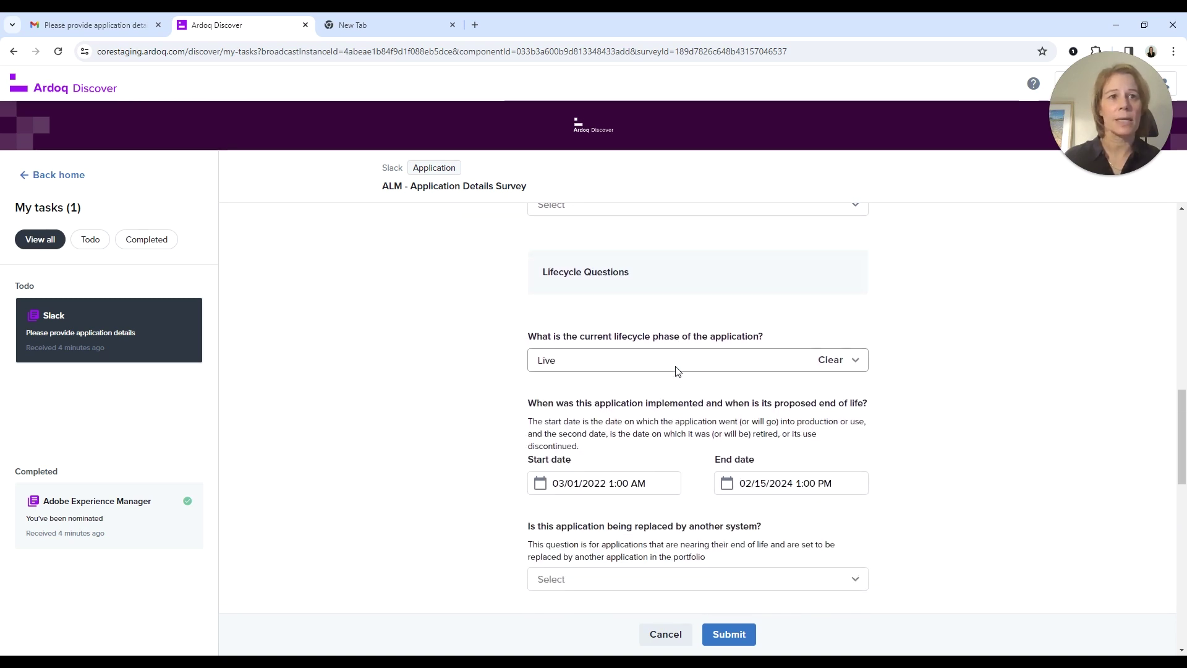
Step: Keep Slack's lifecycle phase as Live and review the remaining answers through the 06/15/2023 review date
click(680, 370)
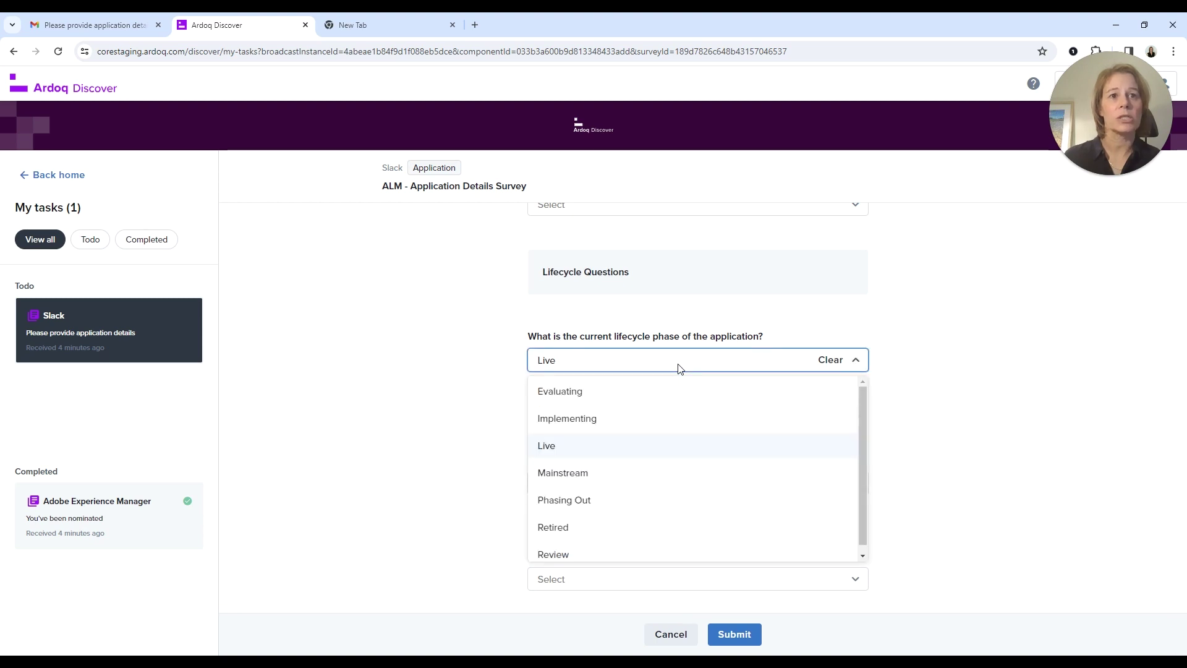
click(673, 363)
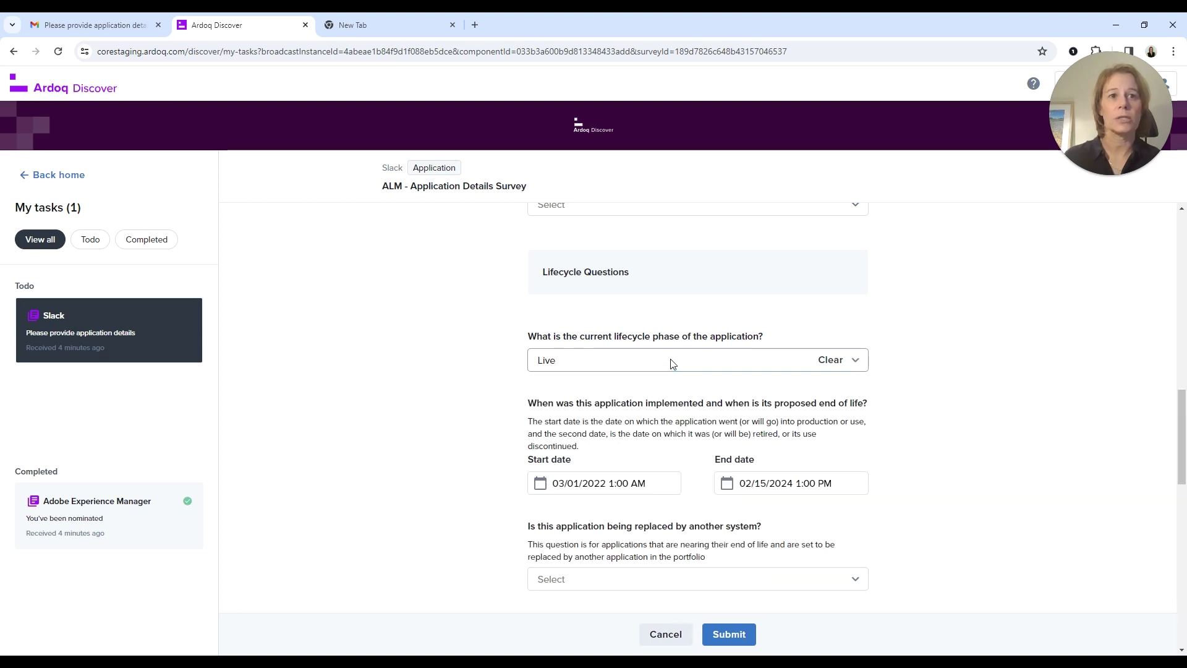
scroll(672, 363, down, 1)
scroll(672, 363, down, 1)
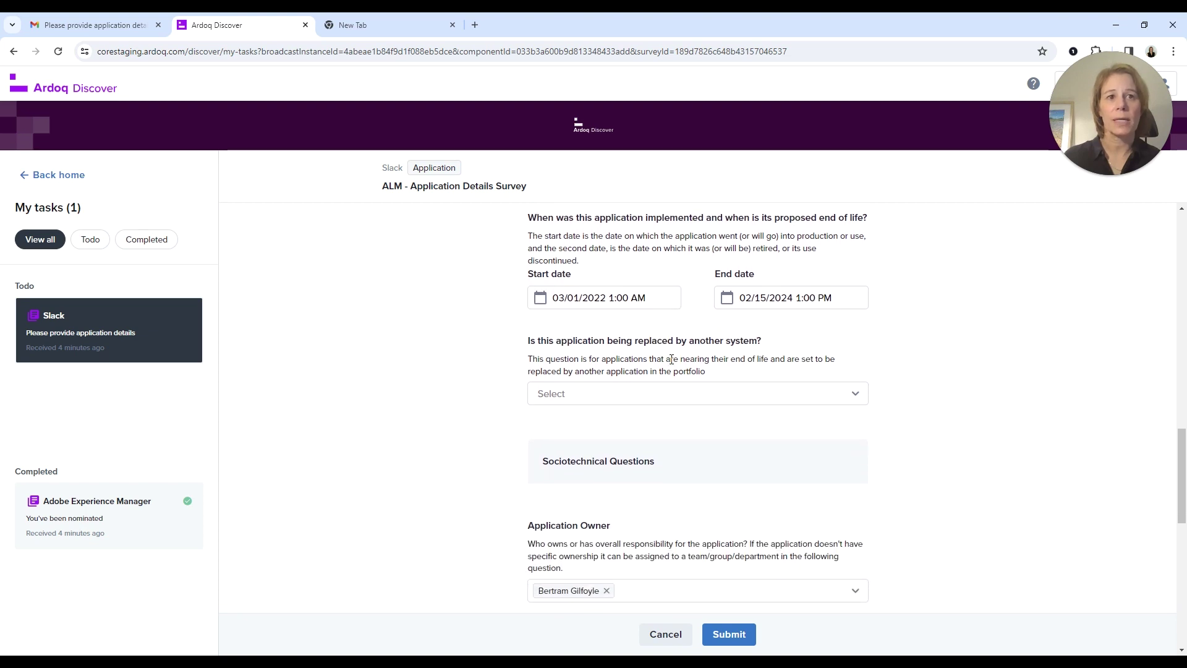
scroll(670, 356, down, 1)
scroll(670, 351, down, 3)
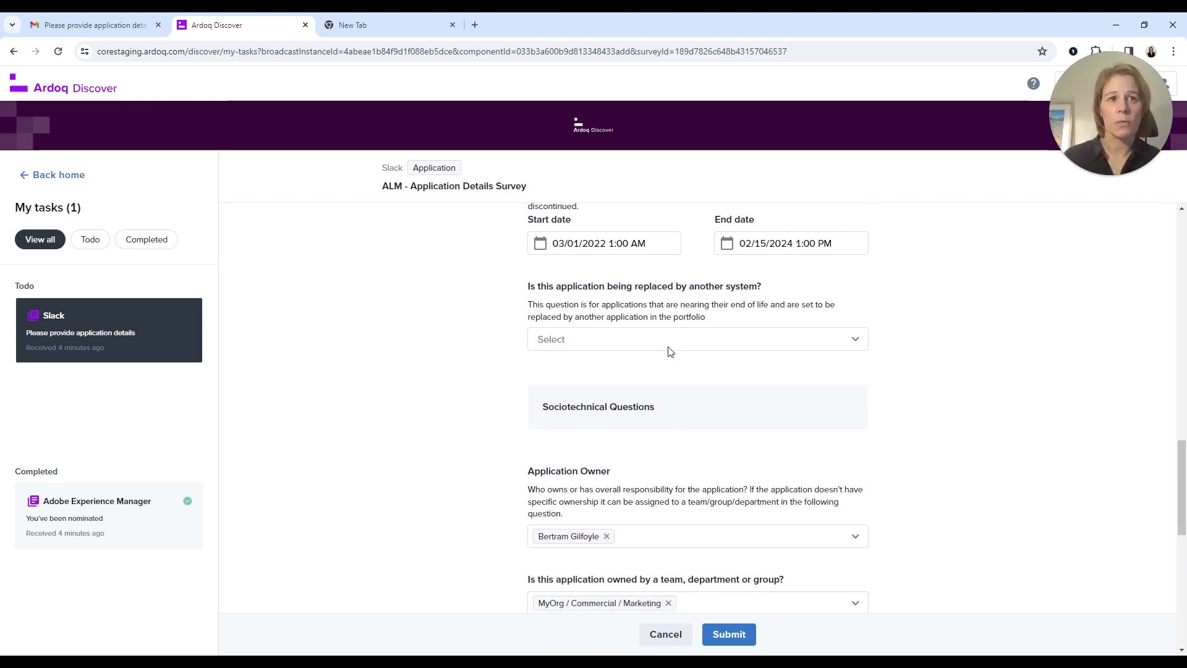
scroll(670, 349, down, 4)
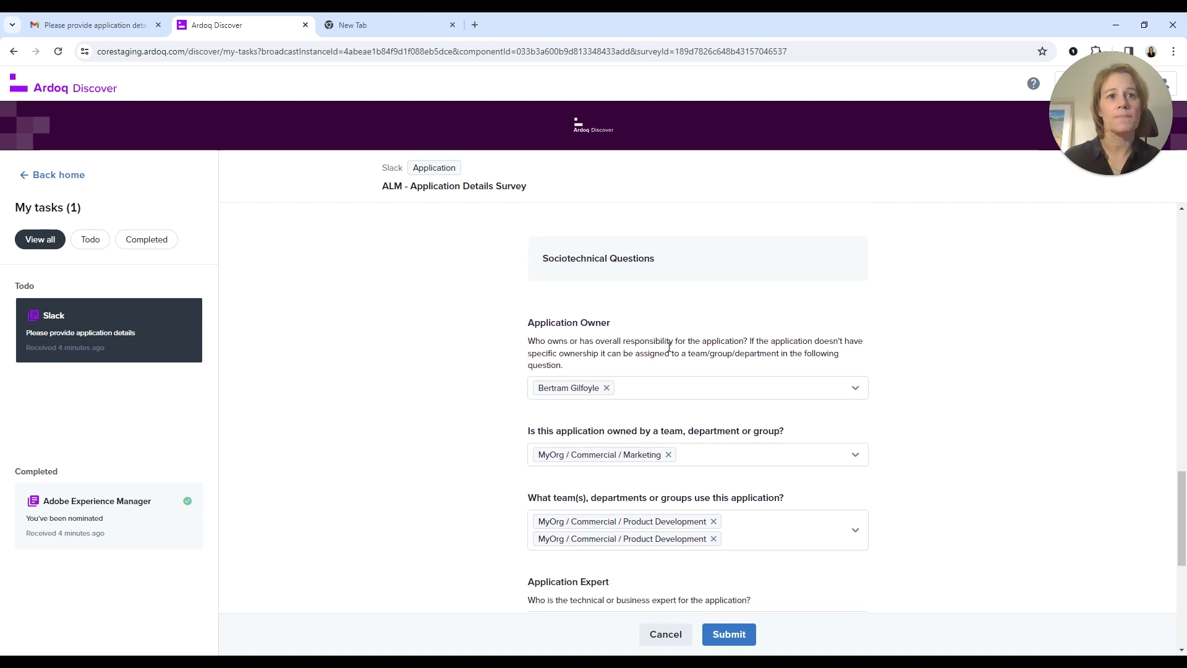
scroll(670, 351, down, 3)
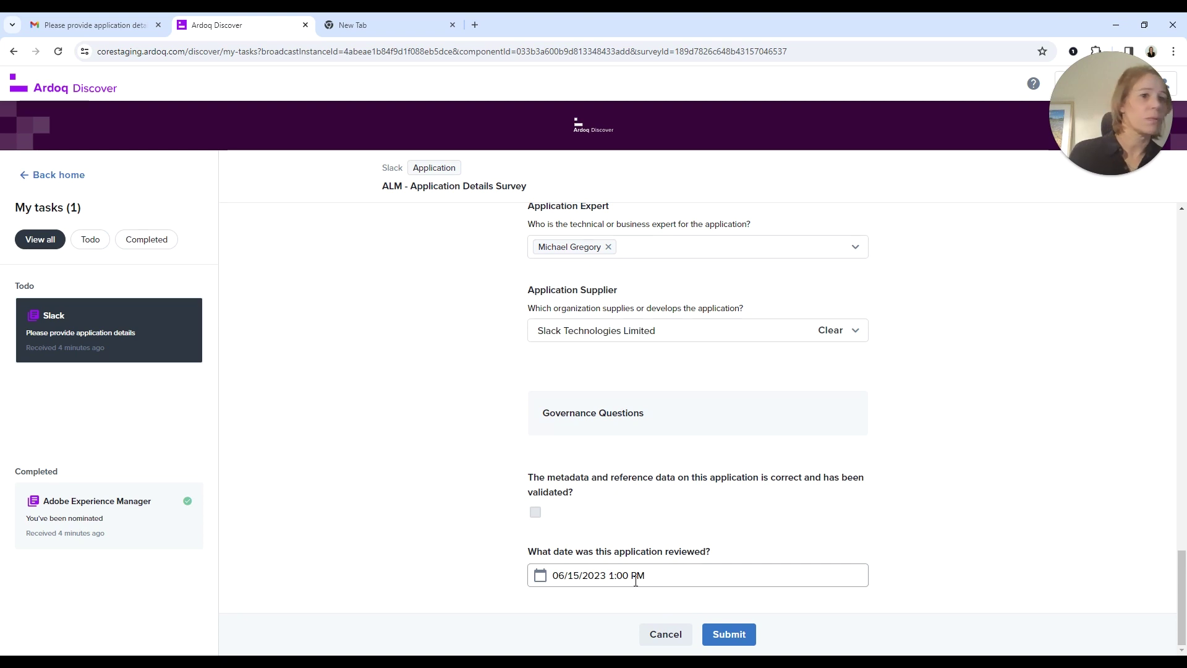
Step: Set the Slack survey's review date to today (01/02/2024) and submit the application details survey
click(616, 581)
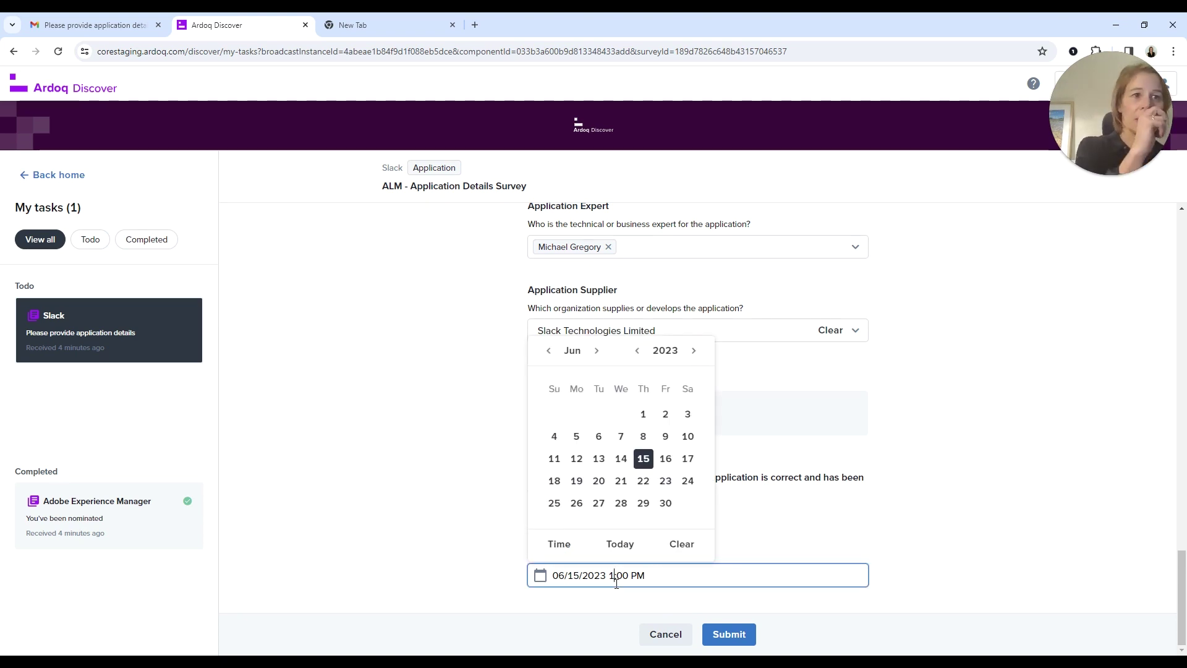
click(612, 556)
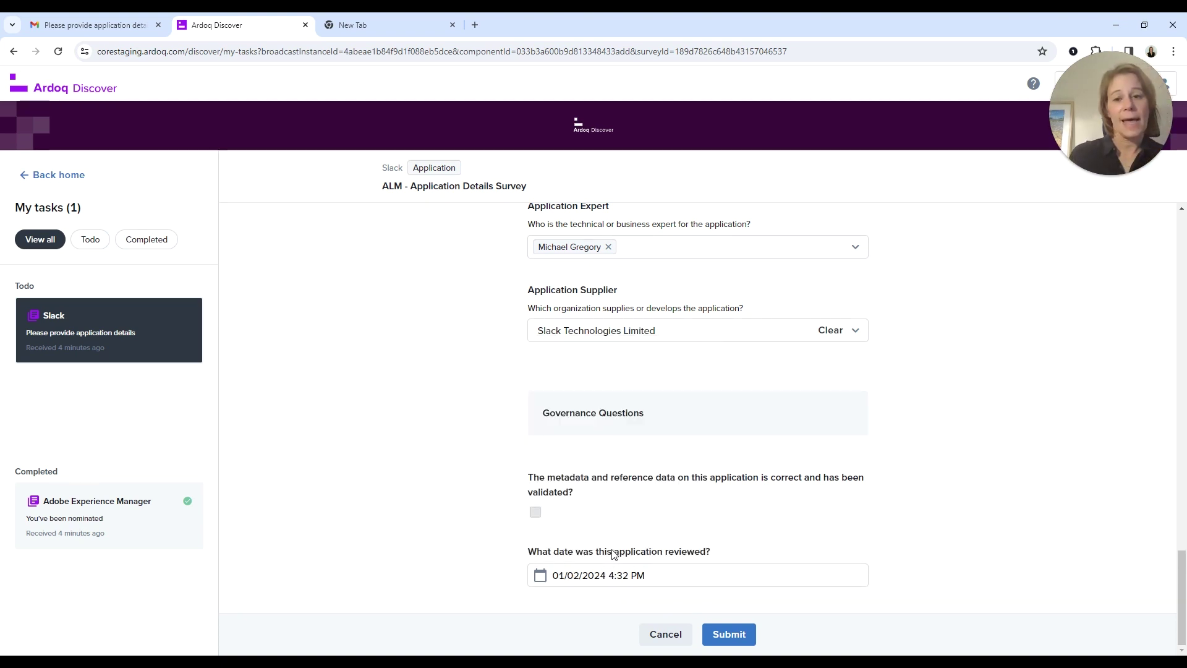
click(733, 632)
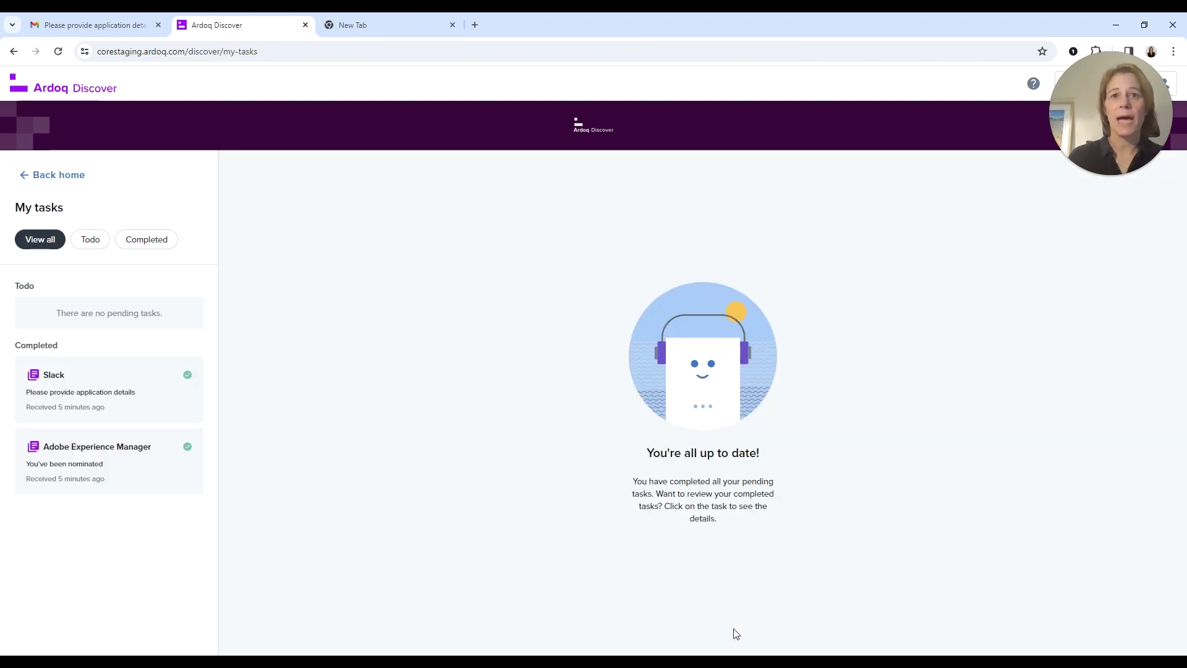